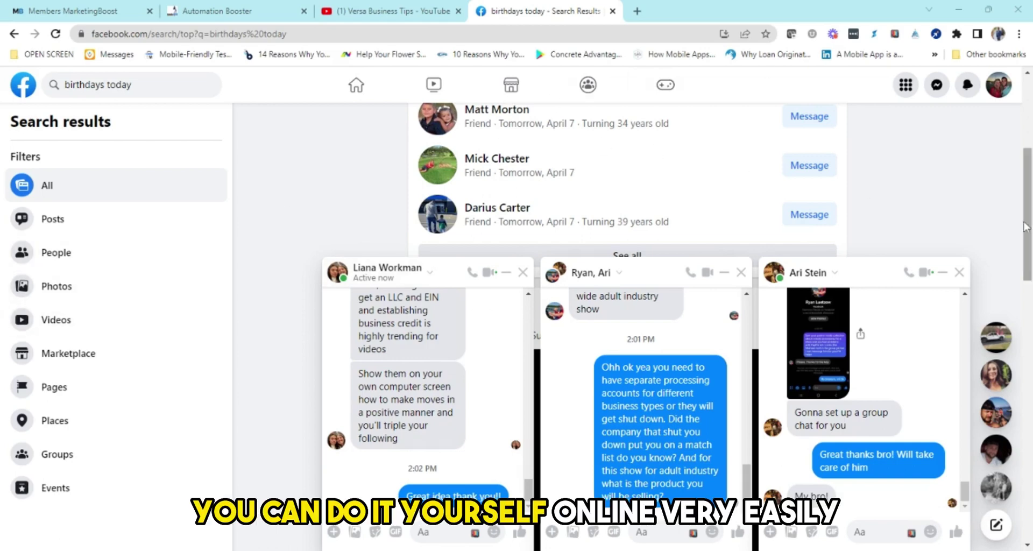
Step: Open a new browser tab showing the Google start page
left_click(637, 11)
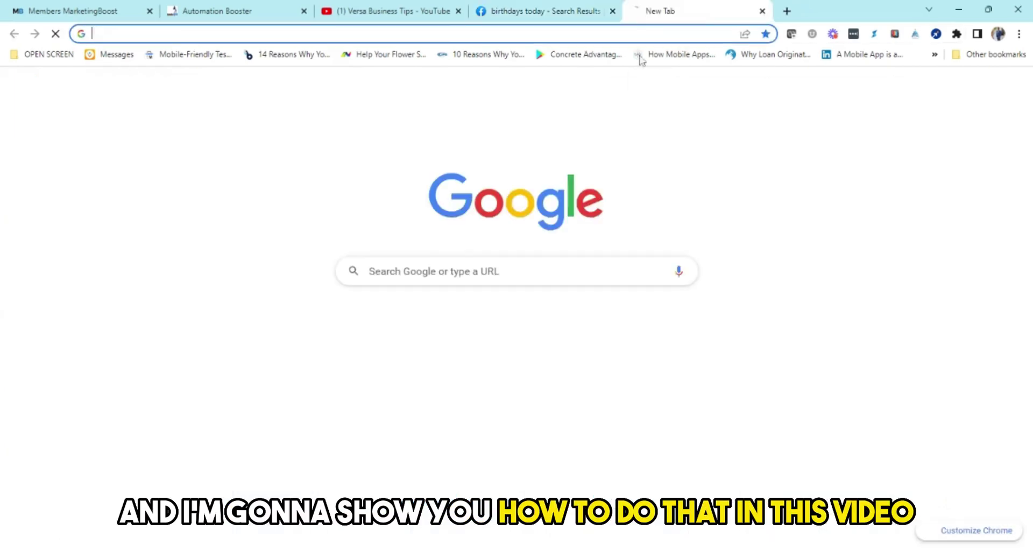
Step: Search Google for 'maryland llc create'
left_click(452, 34)
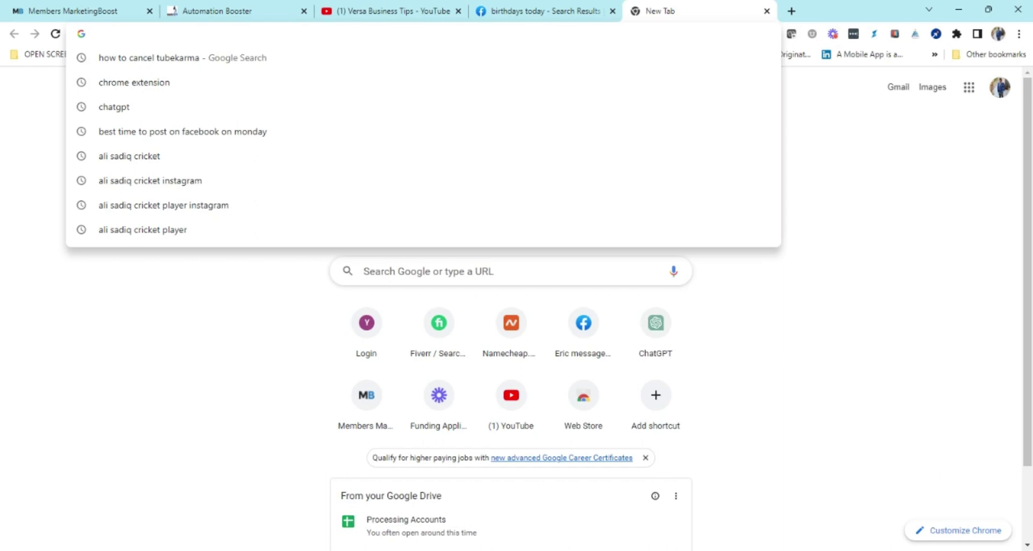
type("maryland l")
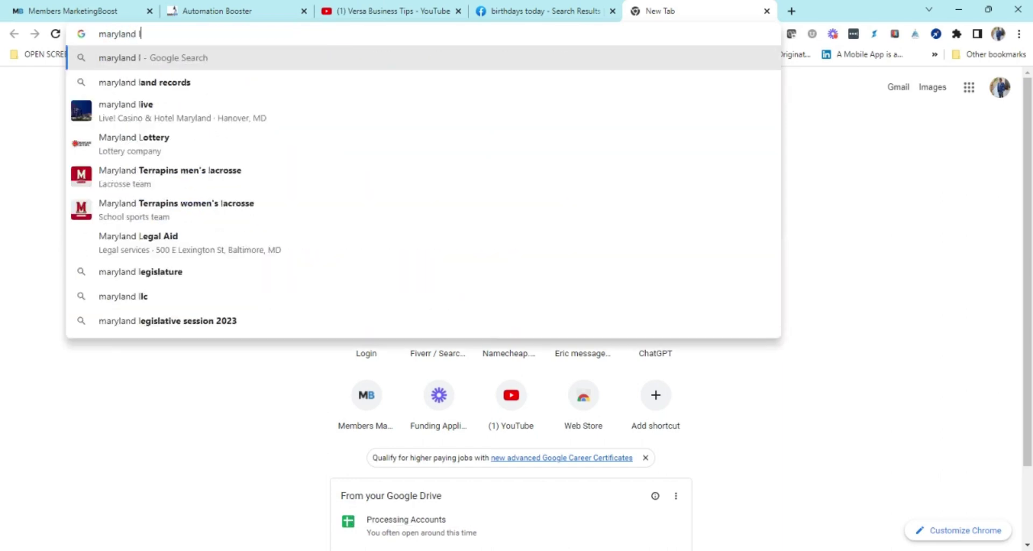
type("lc ")
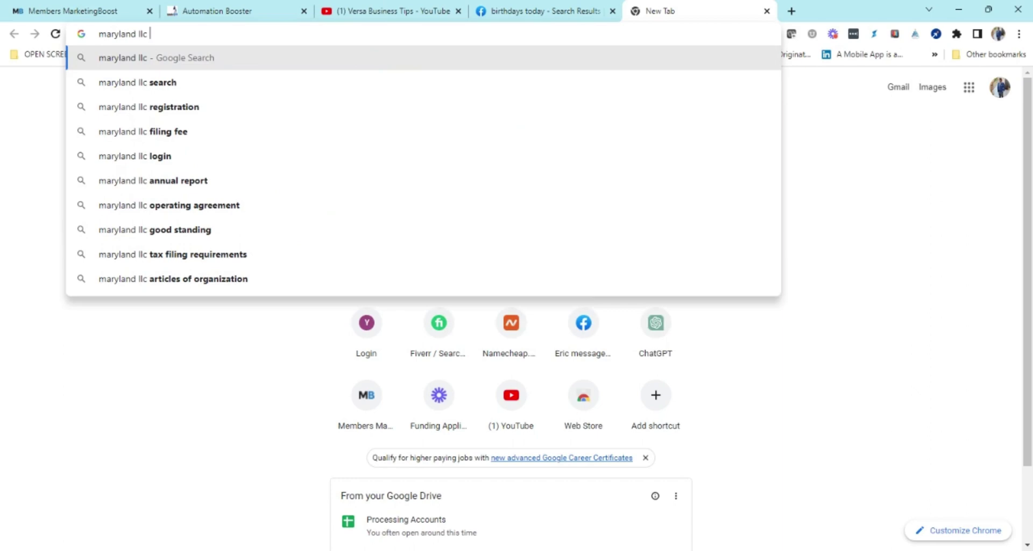
type("create")
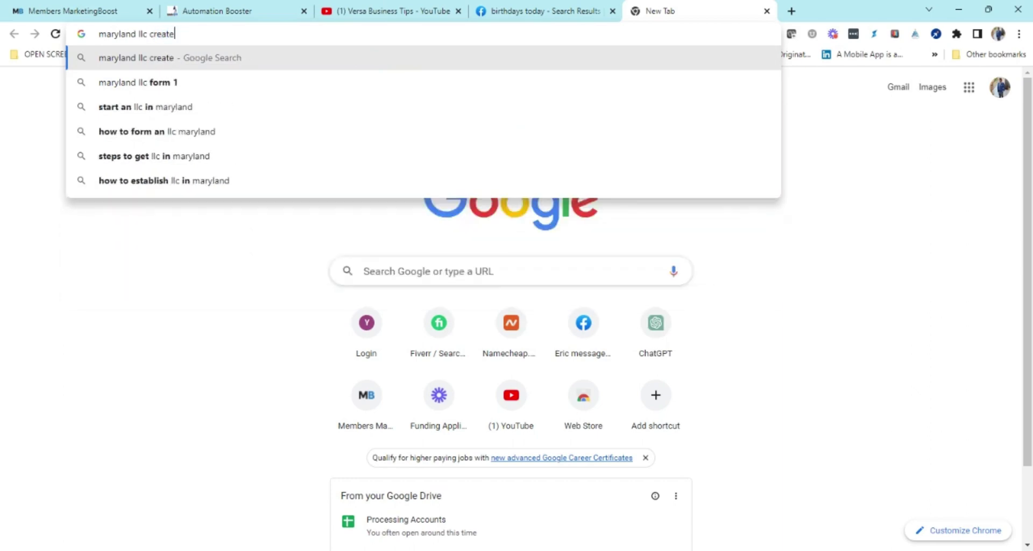
key("Return")
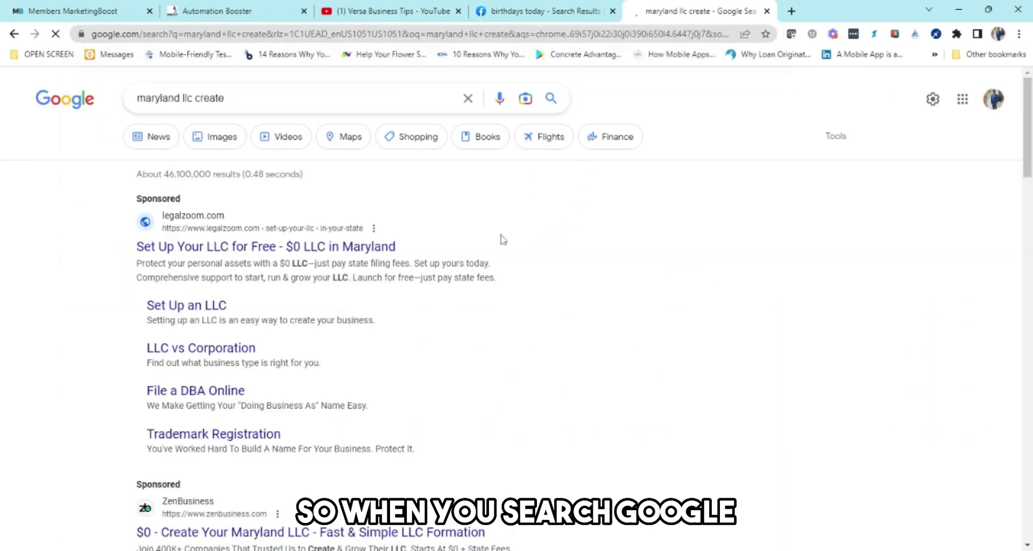
Step: Scroll the results to the Maryland.gov Register Your Business Online listing
scroll(410, 293, "down", 1)
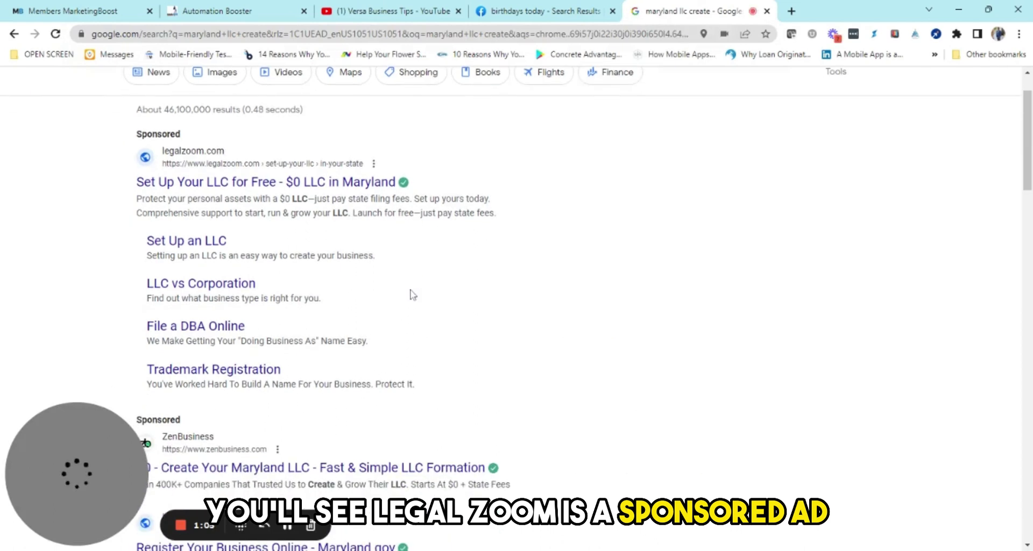
scroll(410, 294, "down", 1)
scroll(420, 279, "down", 4)
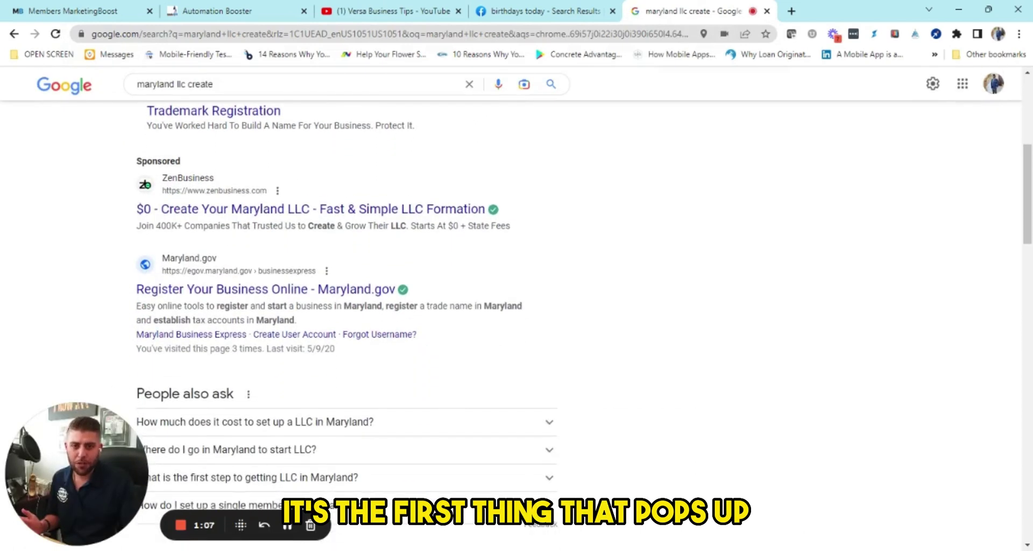
scroll(387, 235, "down", 2)
scroll(269, 216, "up", 1)
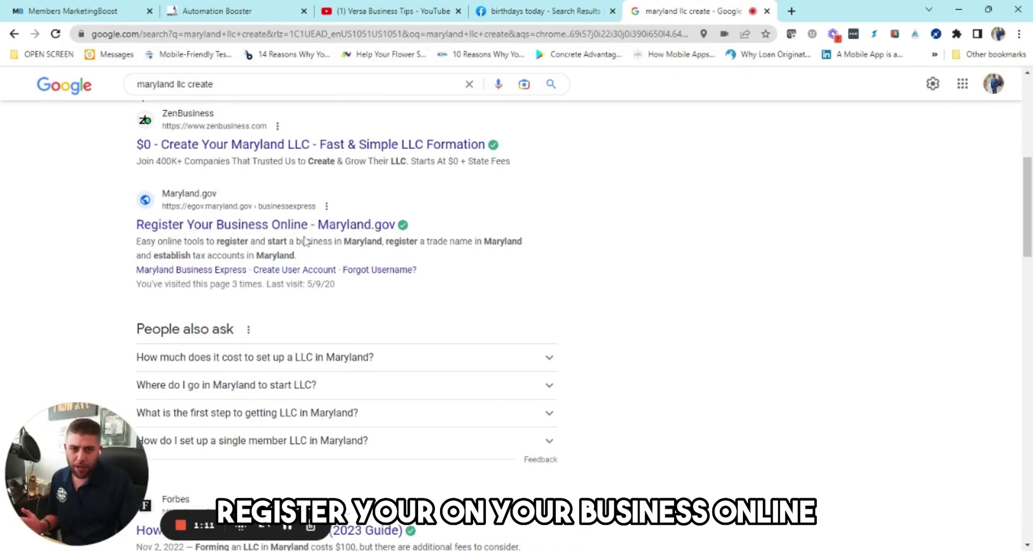
scroll(401, 260, "down", 4)
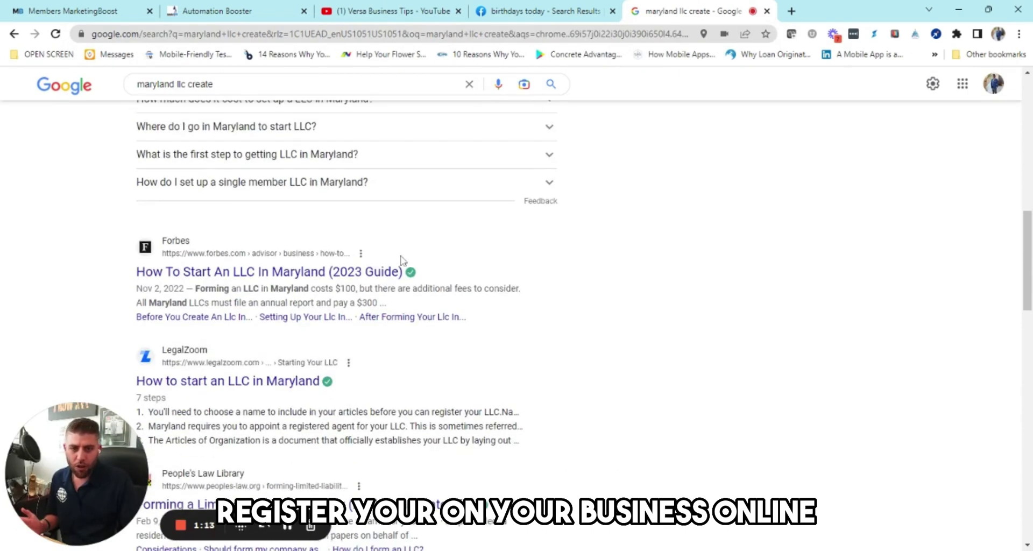
scroll(401, 260, "down", 3)
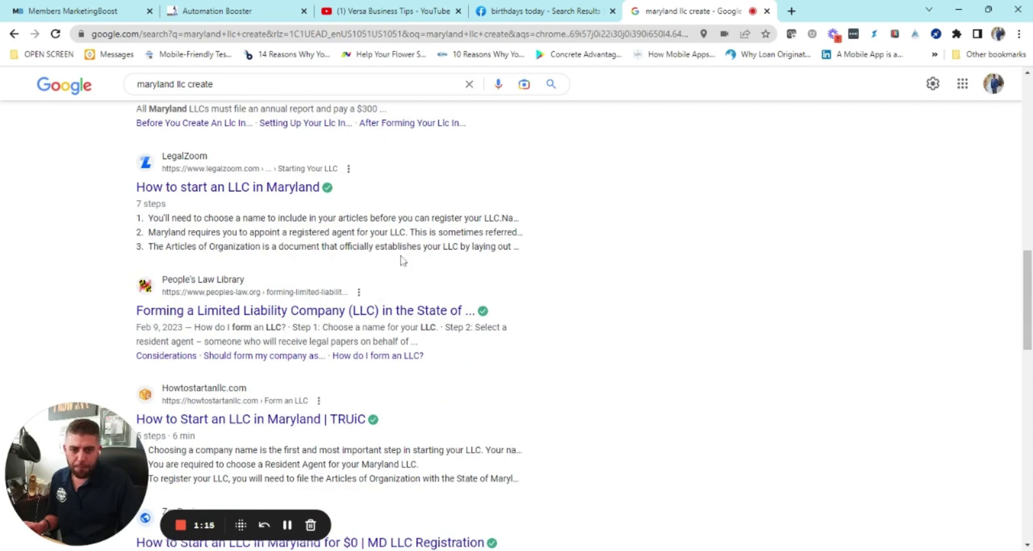
scroll(404, 261, "down", 3)
scroll(402, 263, "up", 10)
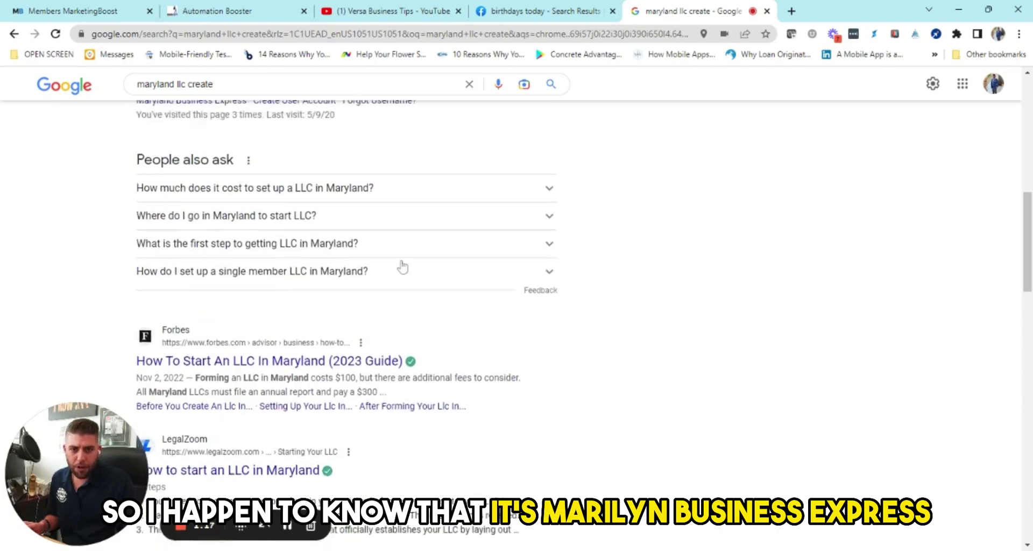
scroll(373, 247, "up", 4)
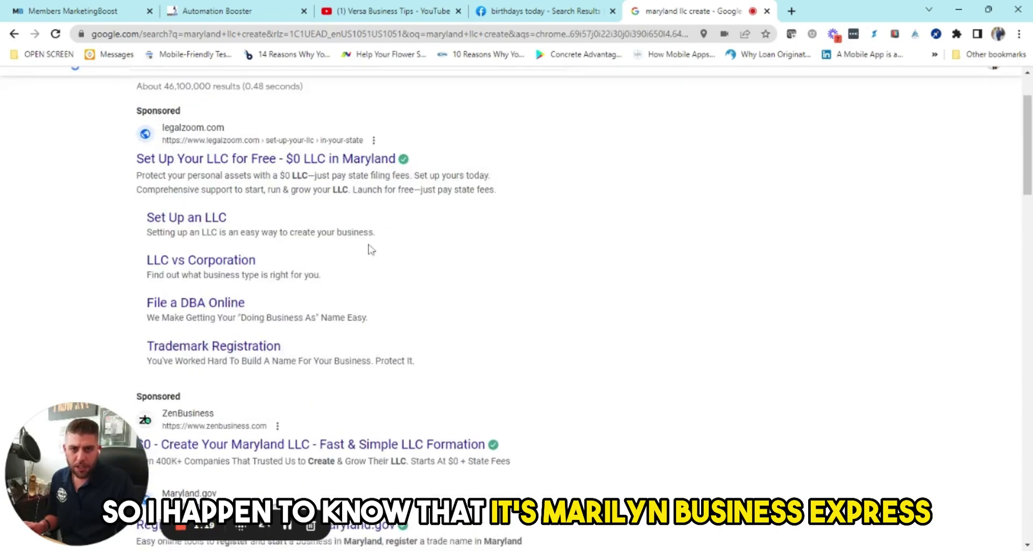
scroll(417, 311, "down", 5)
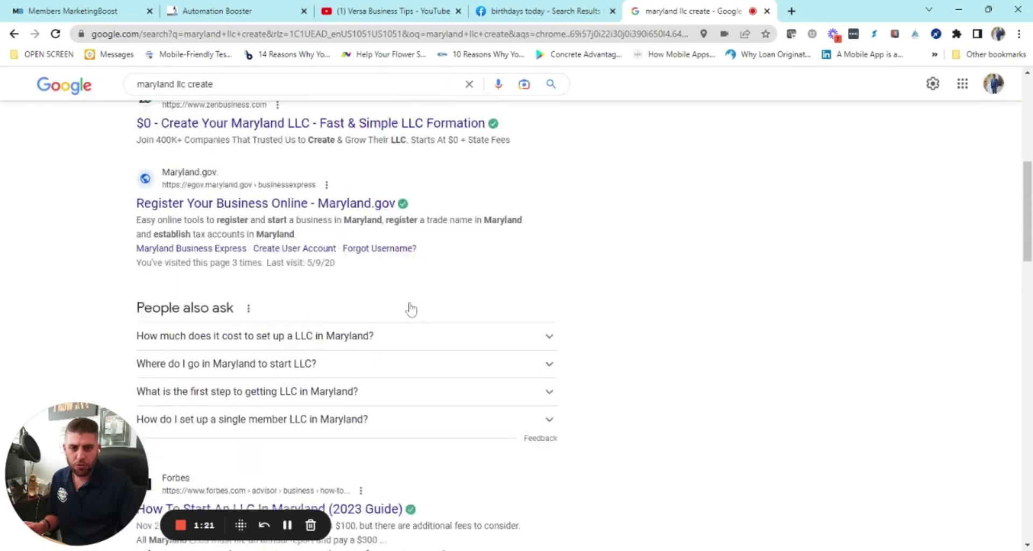
Step: Go to the Maryland.gov Business Express site and log in with the saved account
left_click(248, 222)
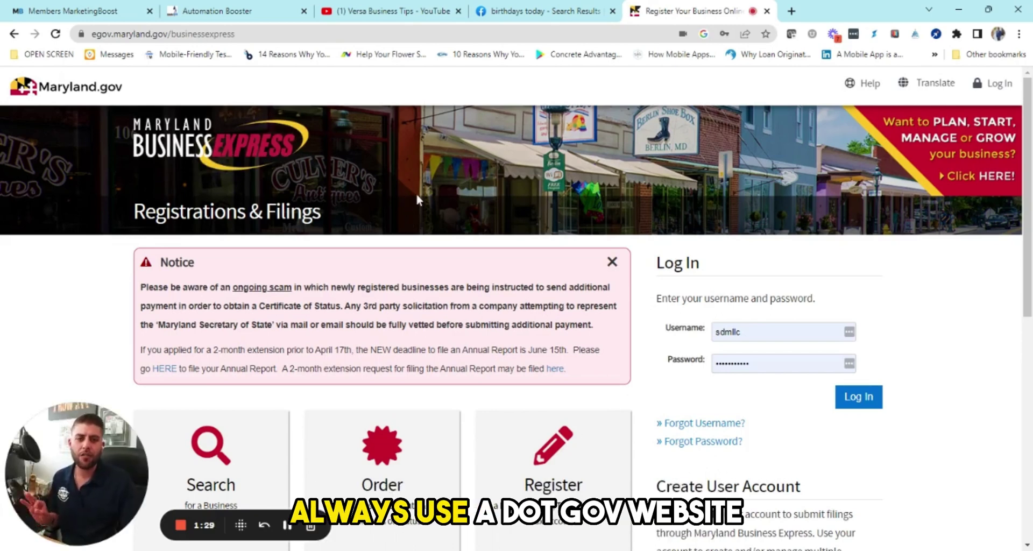
scroll(417, 199, "down", 2)
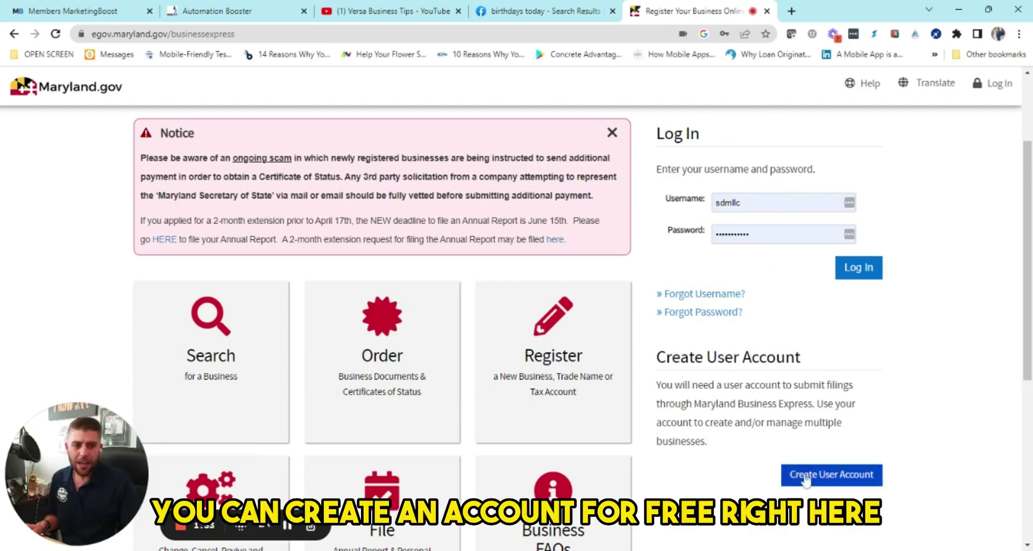
scroll(807, 474, "down", 2)
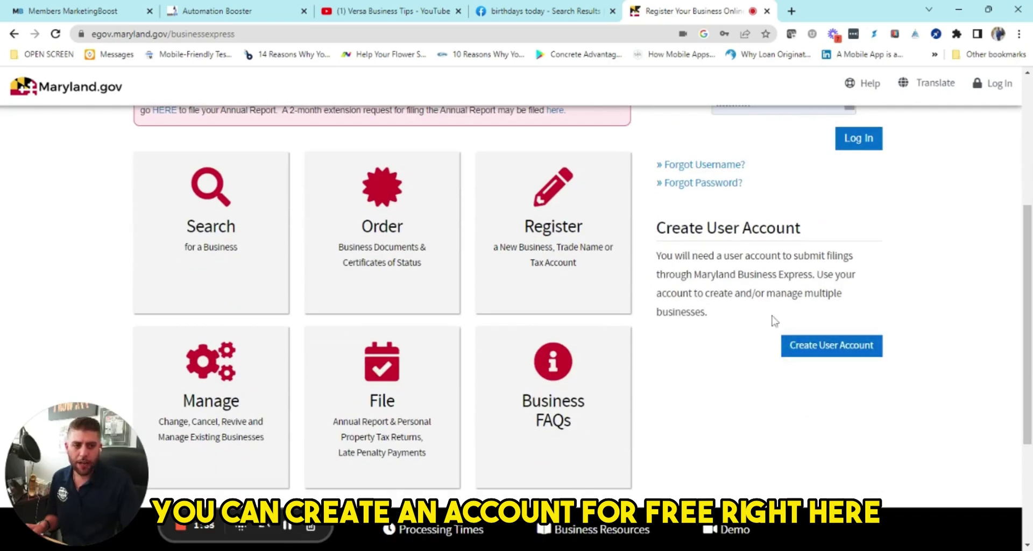
scroll(932, 298, "up", 2)
left_click(855, 271)
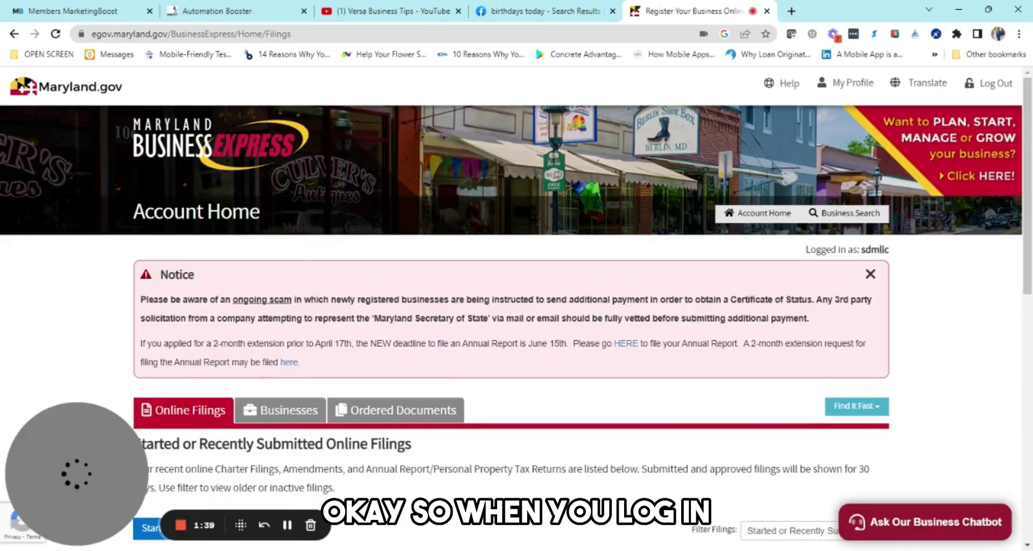
Step: Start a new filing via New Business Filings > Register a Business and view the business types
scroll(286, 328, "down", 3)
scroll(381, 332, "down", 1)
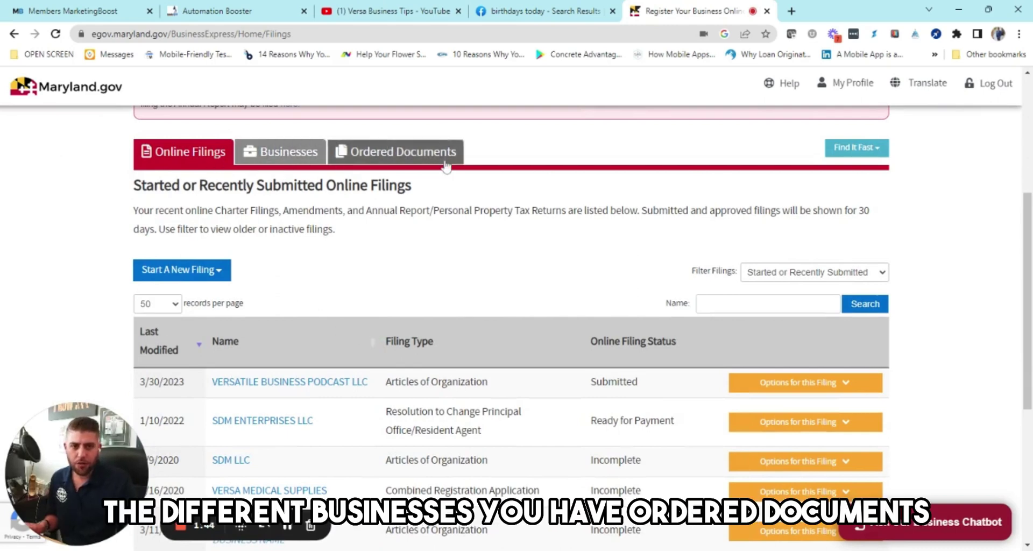
scroll(522, 272, "up", 2)
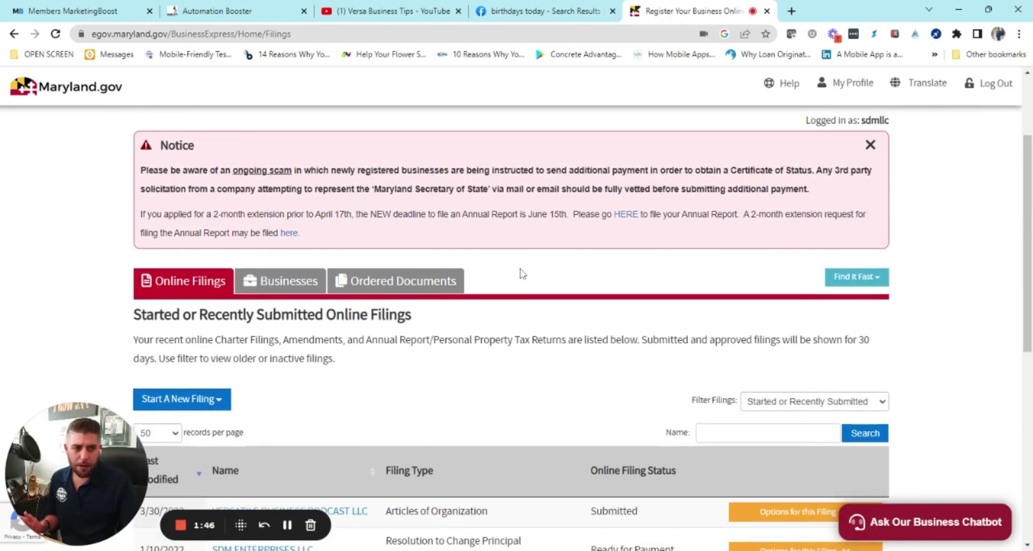
scroll(509, 275, "down", 2)
left_click(220, 275)
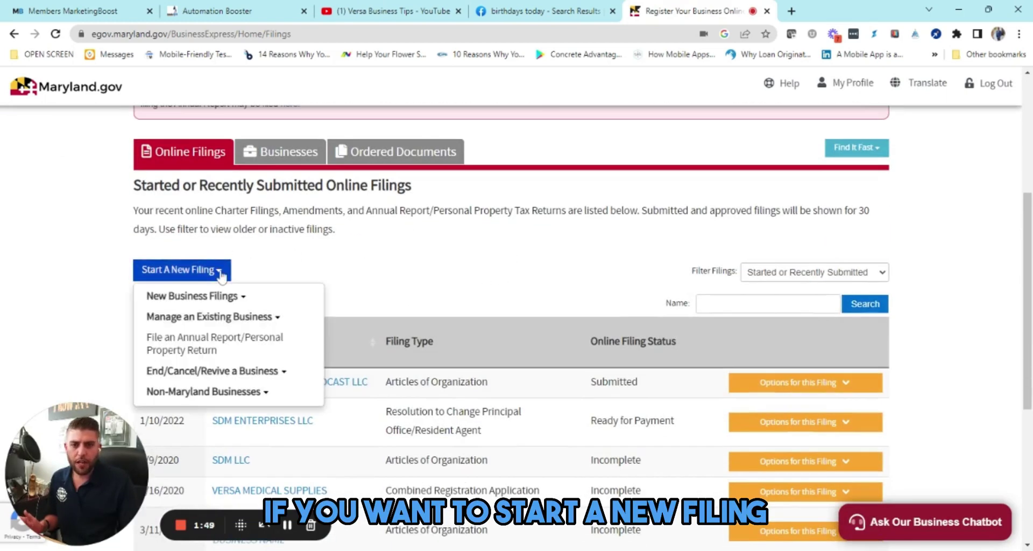
left_click(231, 302)
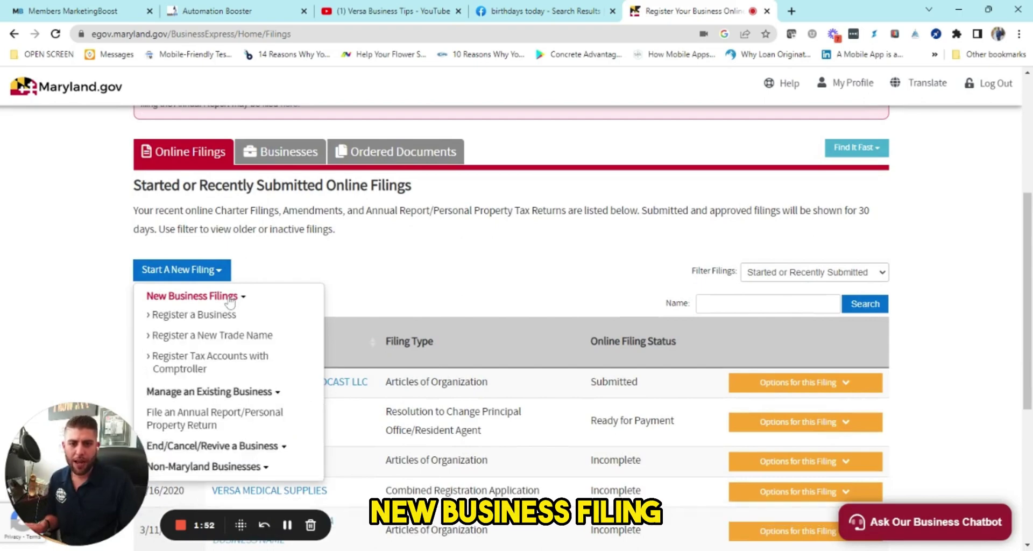
left_click(221, 315)
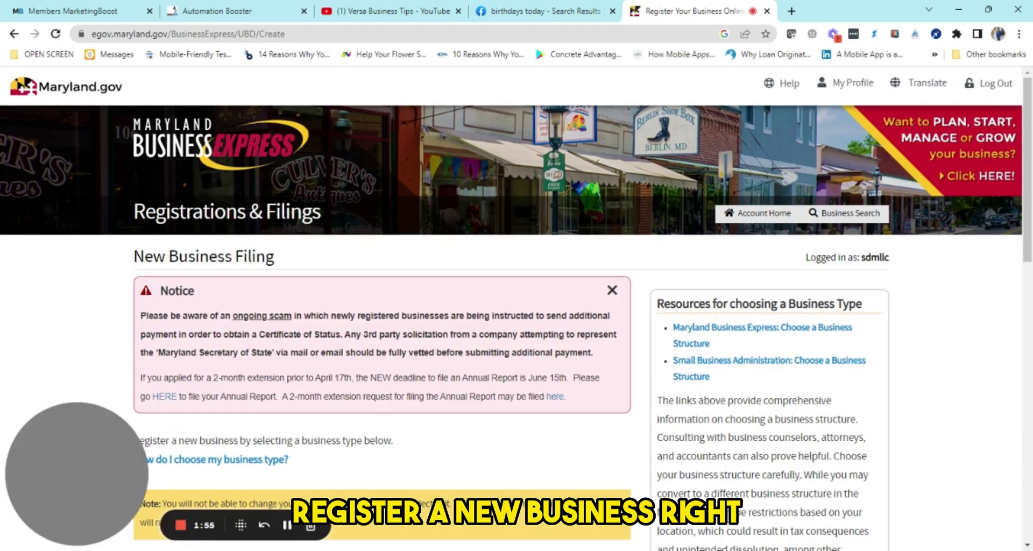
scroll(345, 328, "down", 3)
scroll(345, 329, "down", 1)
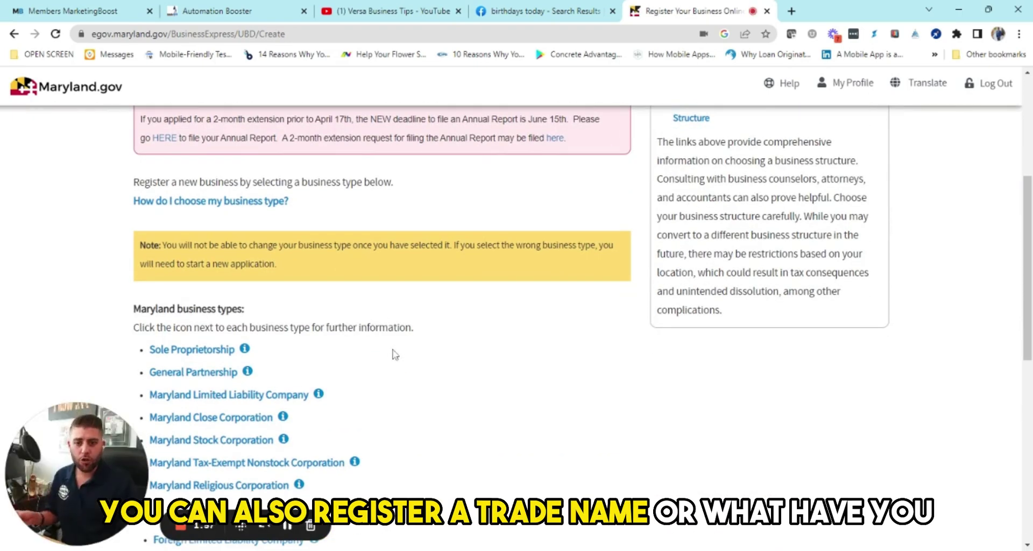
scroll(362, 346, "down", 2)
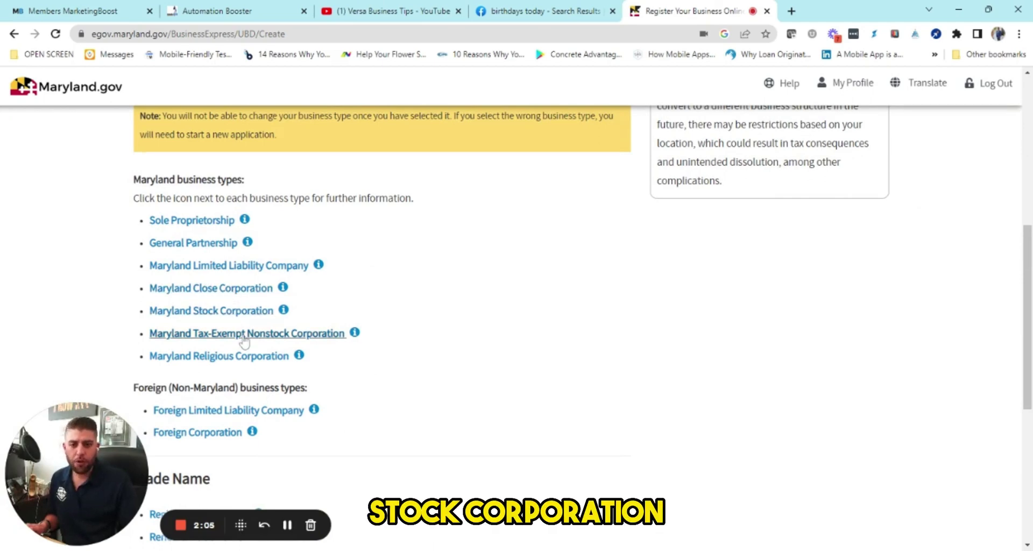
Step: Open the Maryland LLC filing and continue with 'I will use the online forms'
left_click(209, 267)
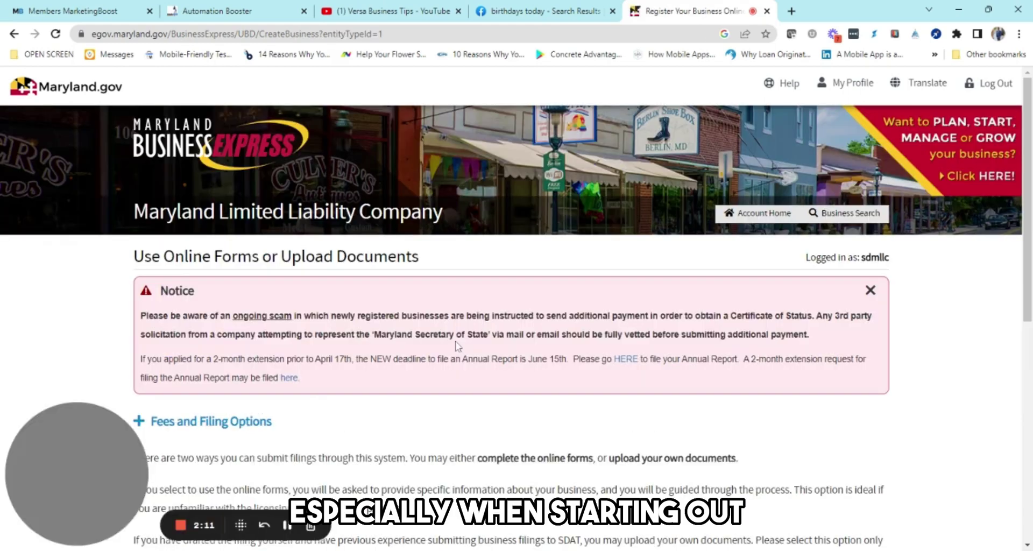
scroll(454, 344, "down", 4)
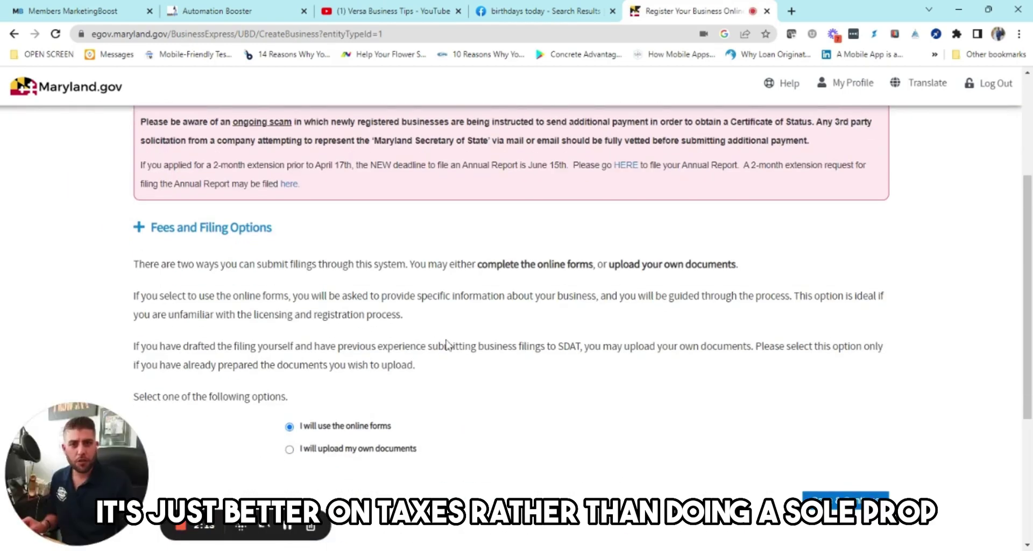
scroll(449, 346, "down", 1)
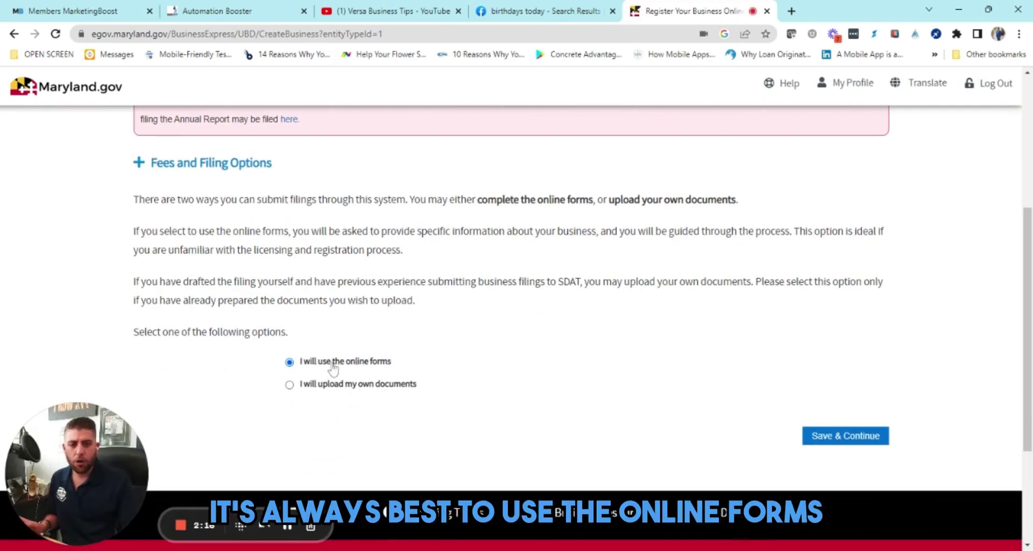
left_click(856, 436)
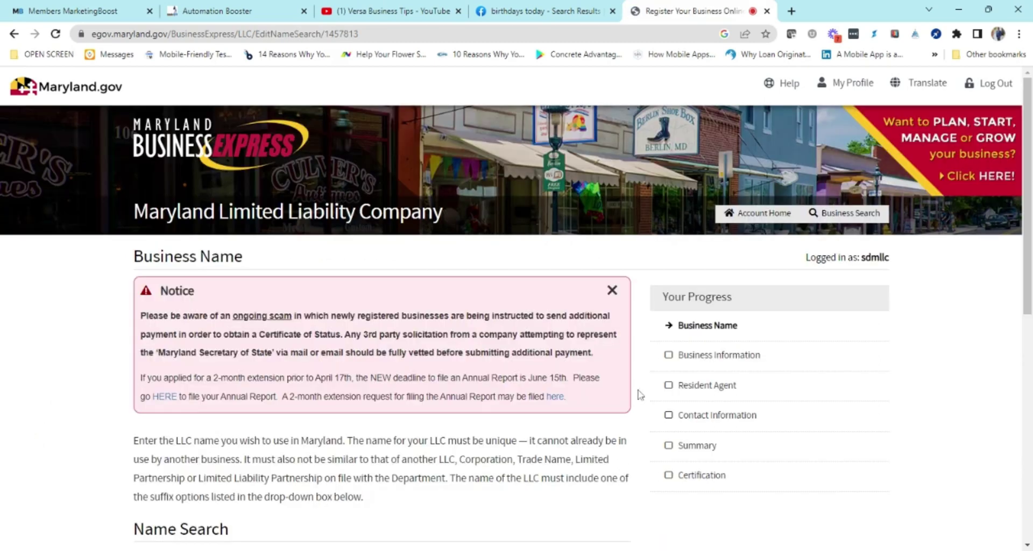
Step: Enter business name 'Java Media Design' with suffix LLC and run the name search
scroll(639, 394, "down", 3)
scroll(454, 385, "down", 3)
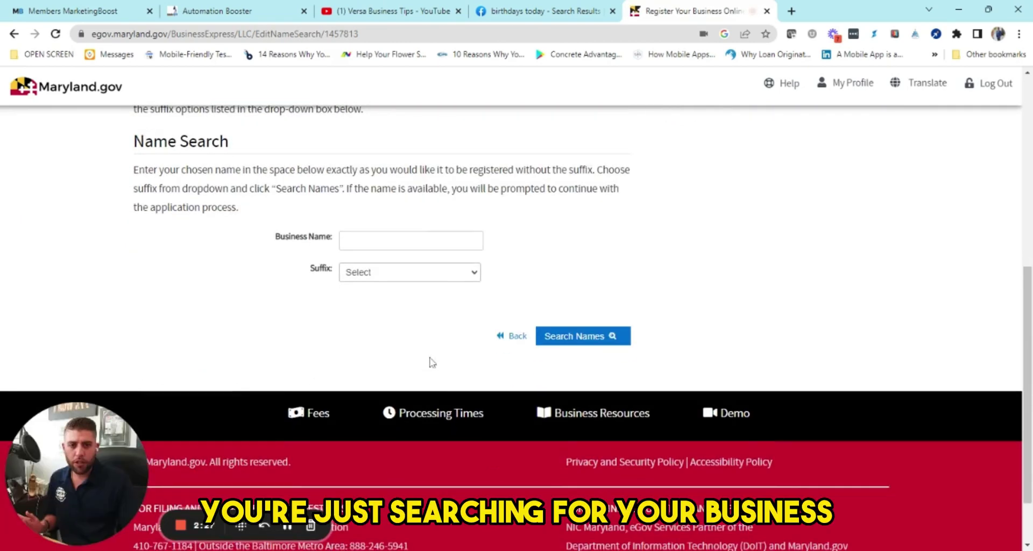
left_click(393, 243)
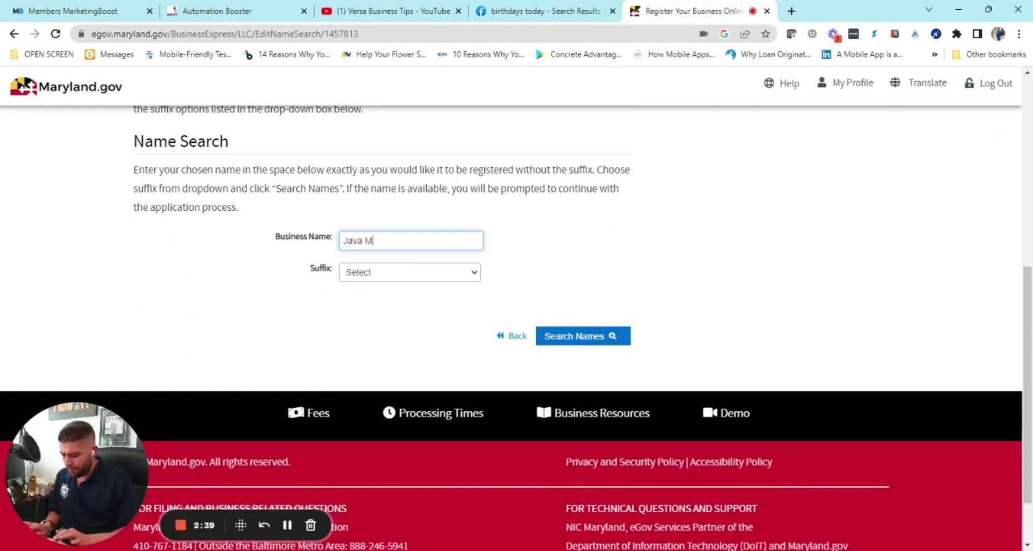
type("Design")
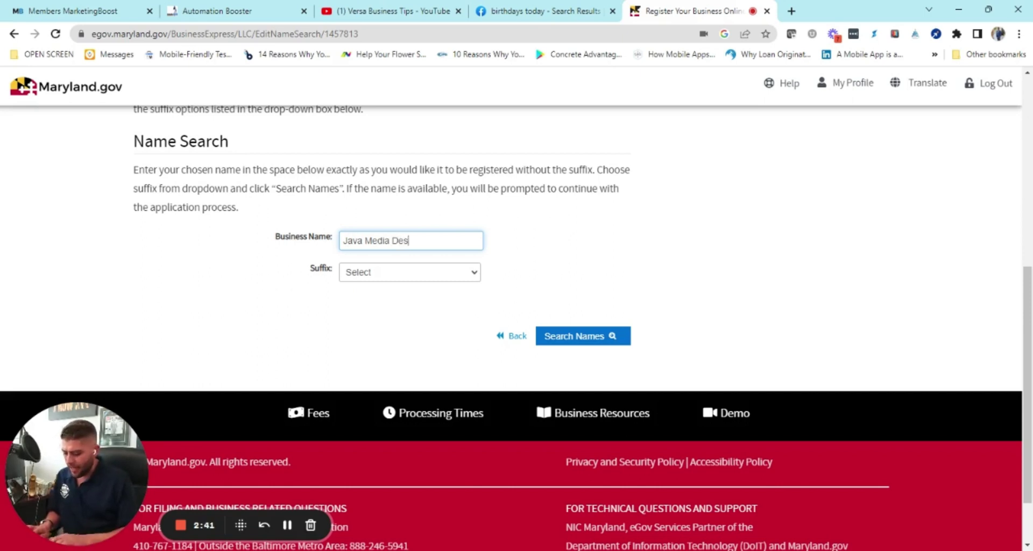
left_click(391, 271)
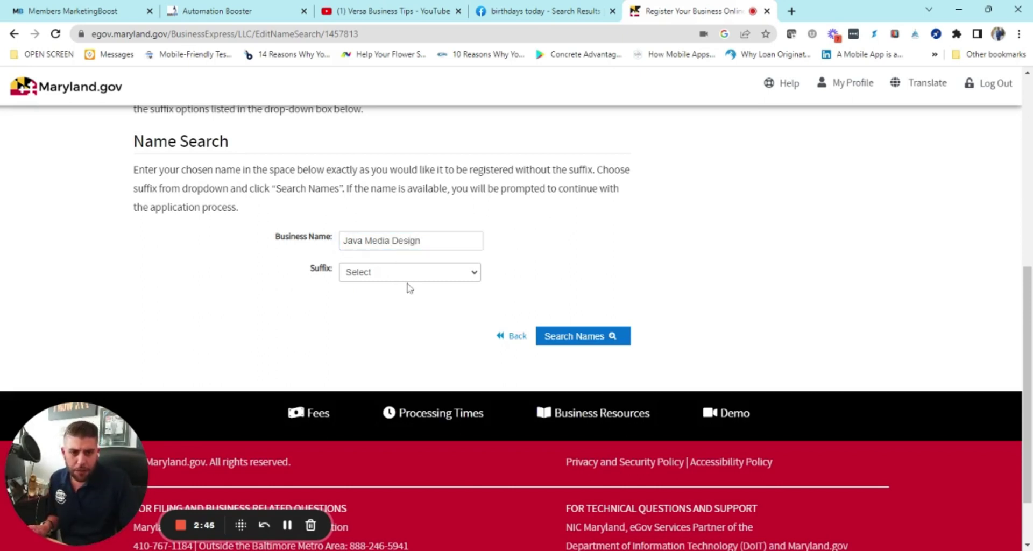
left_click(391, 306)
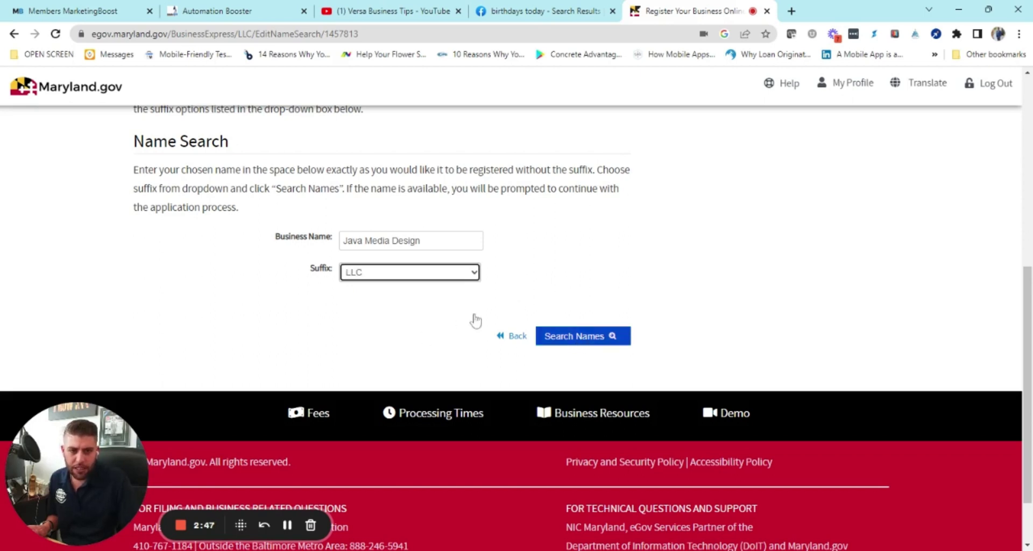
left_click(585, 336)
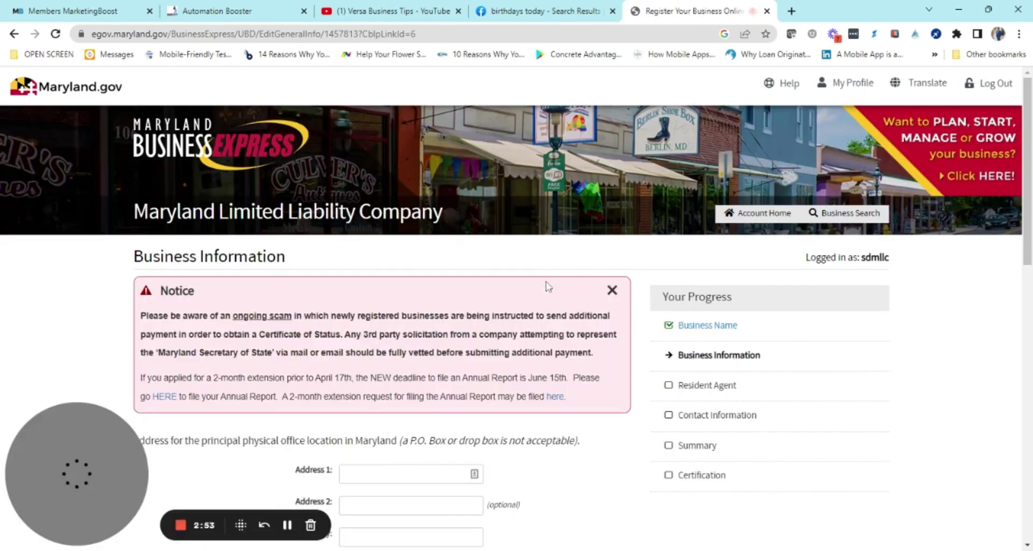
scroll(481, 330, "down", 3)
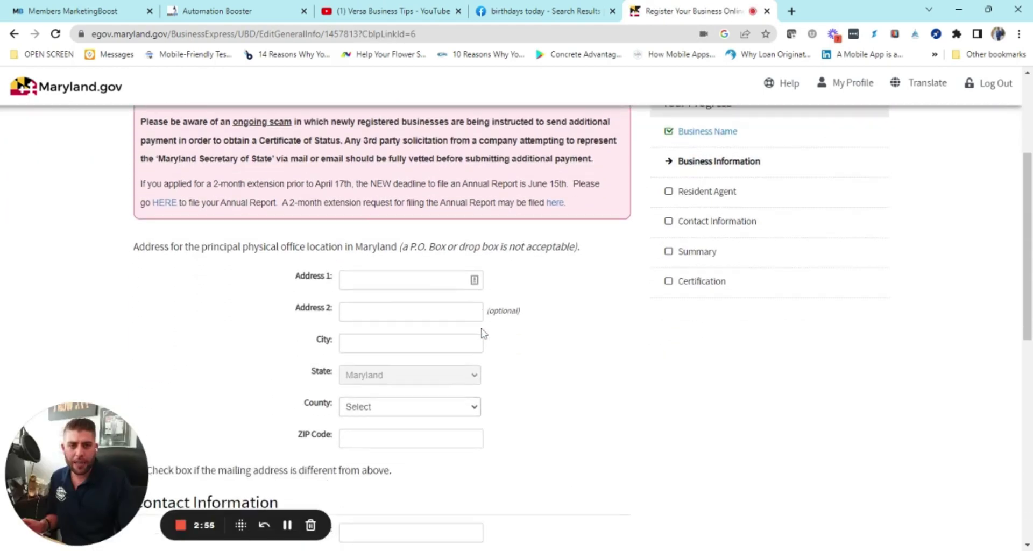
scroll(479, 334, "up", 1)
scroll(479, 336, "down", 2)
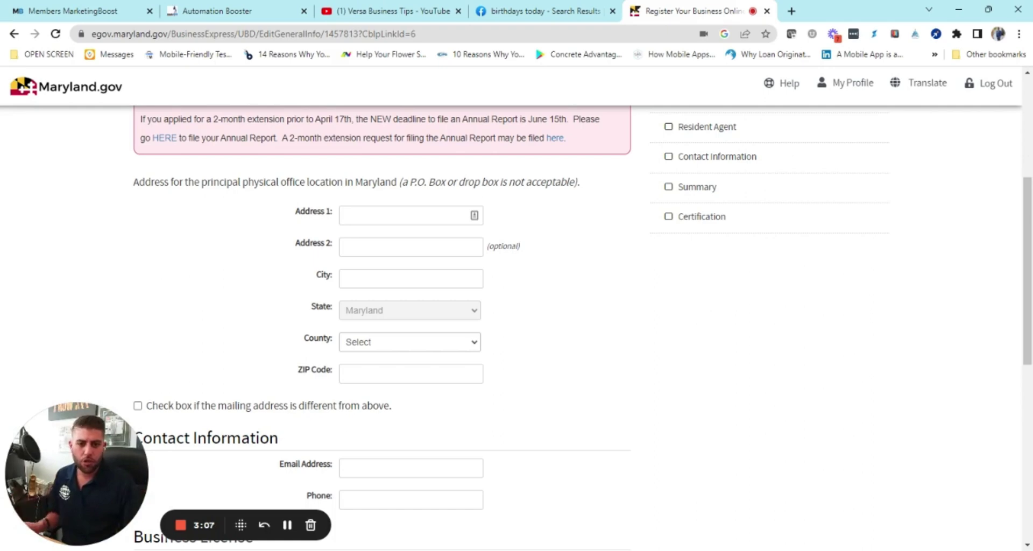
scroll(469, 318, "down", 7)
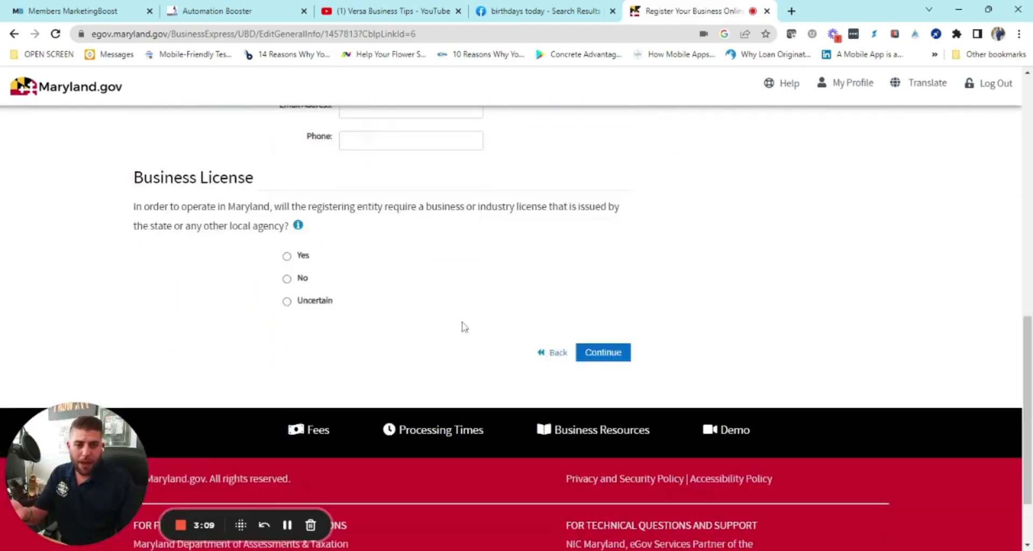
scroll(592, 323, "up", 4)
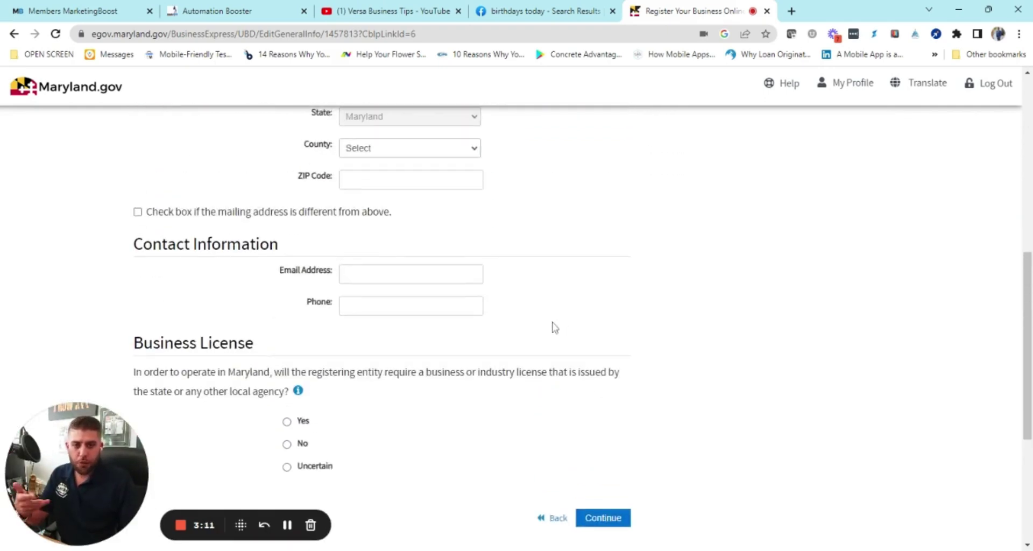
scroll(553, 327, "up", 3)
scroll(553, 328, "up", 3)
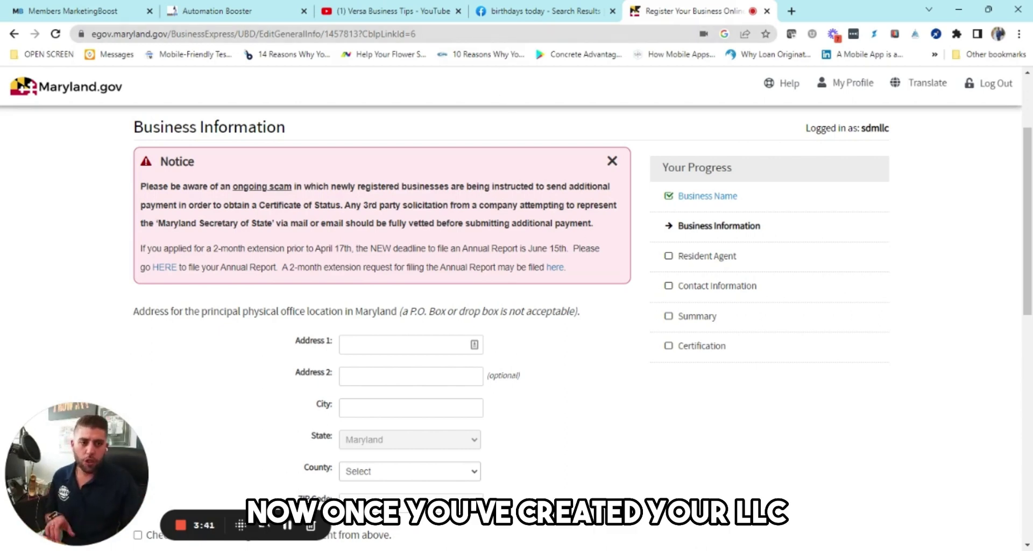
left_click_drag(666, 352, 796, 351)
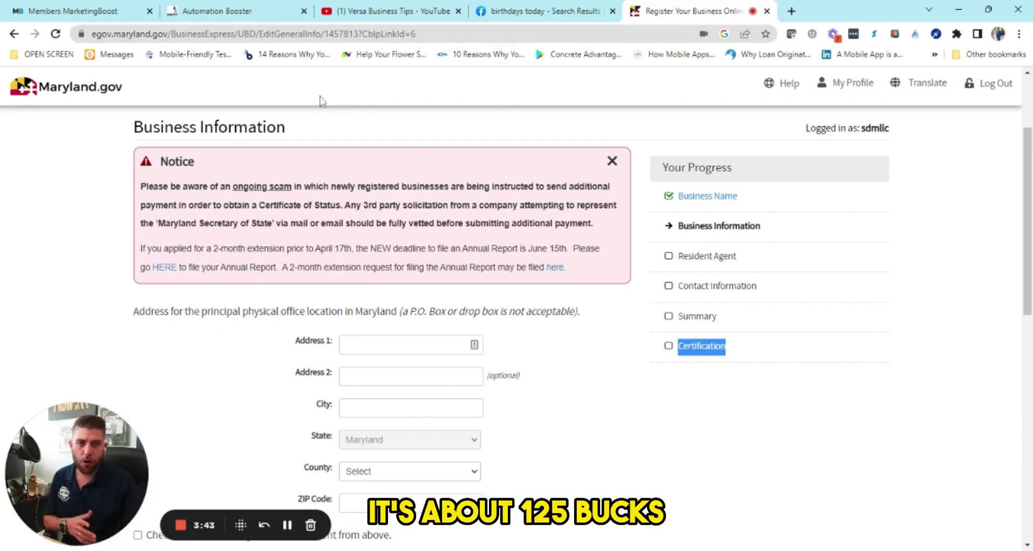
key("ctrl+l")
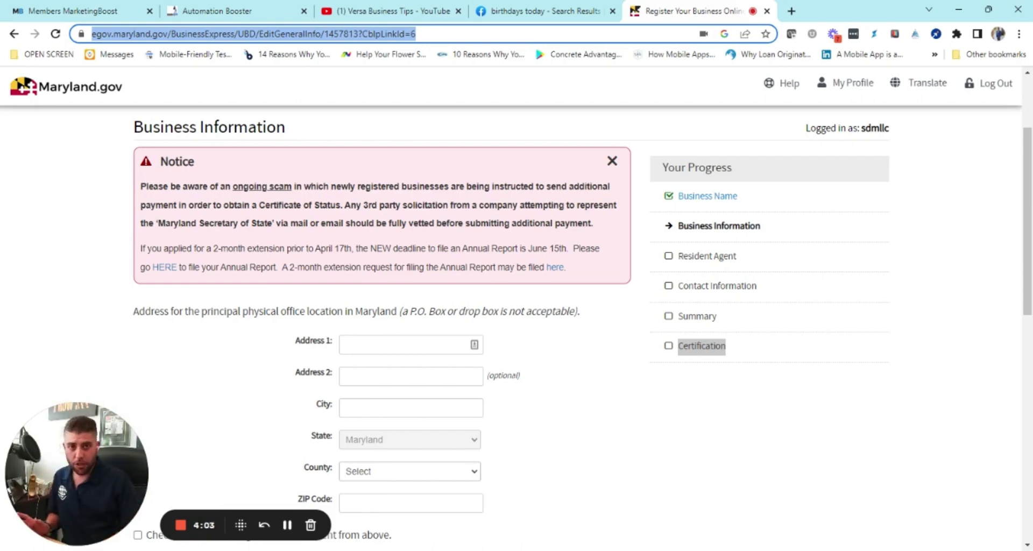
Step: Search Google for 'apply for ein'
type("re")
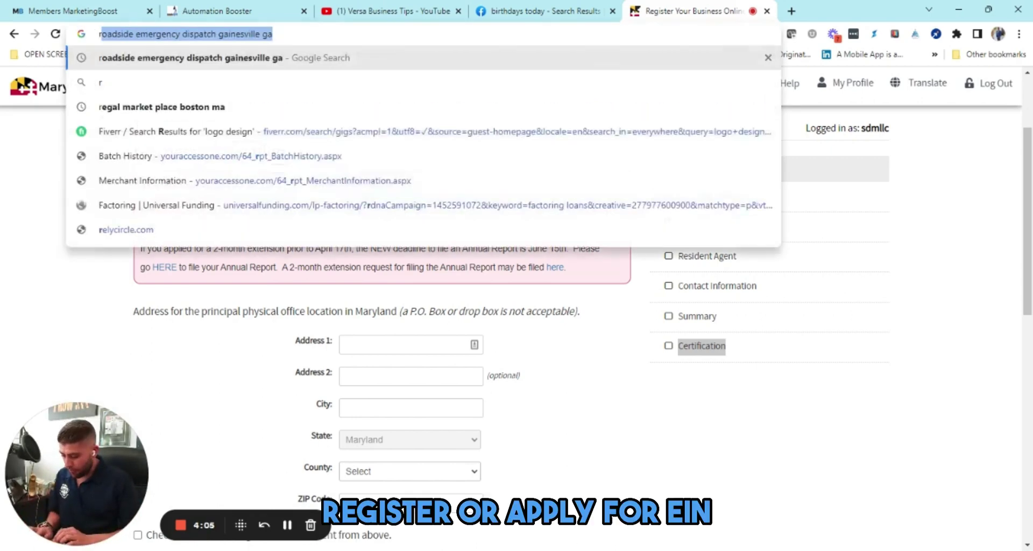
key("BackSpace")
key("BackSpace")
type("apply ")
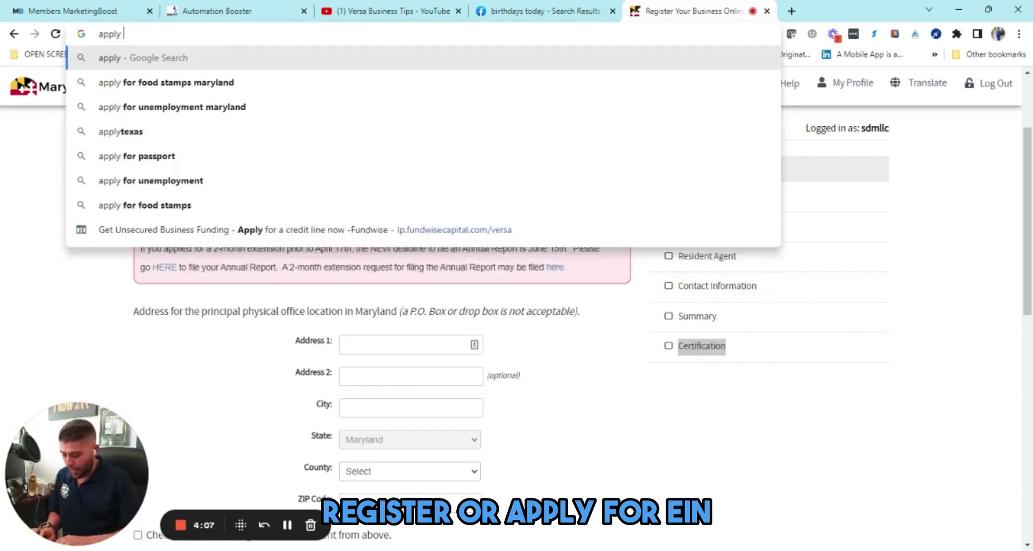
type("for ein")
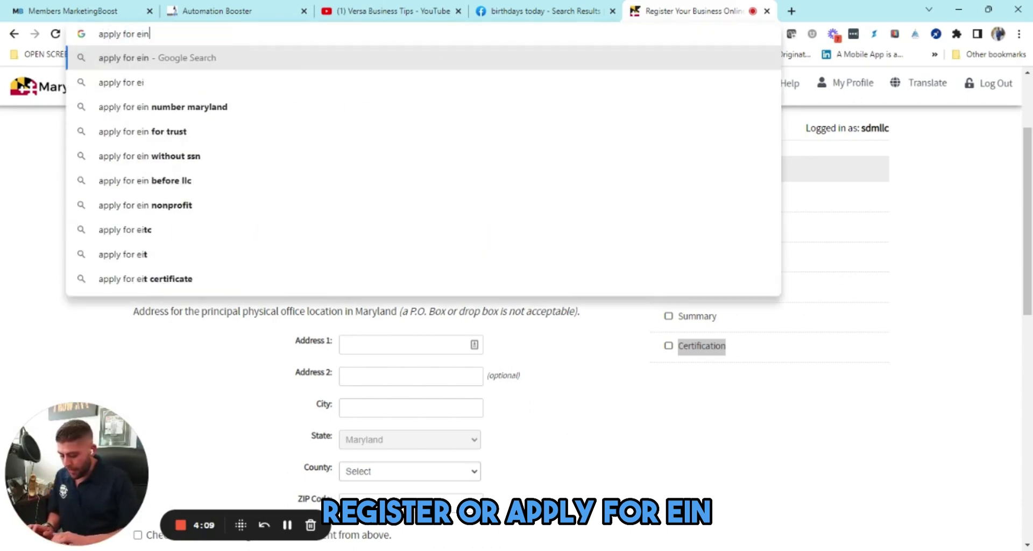
key("Return")
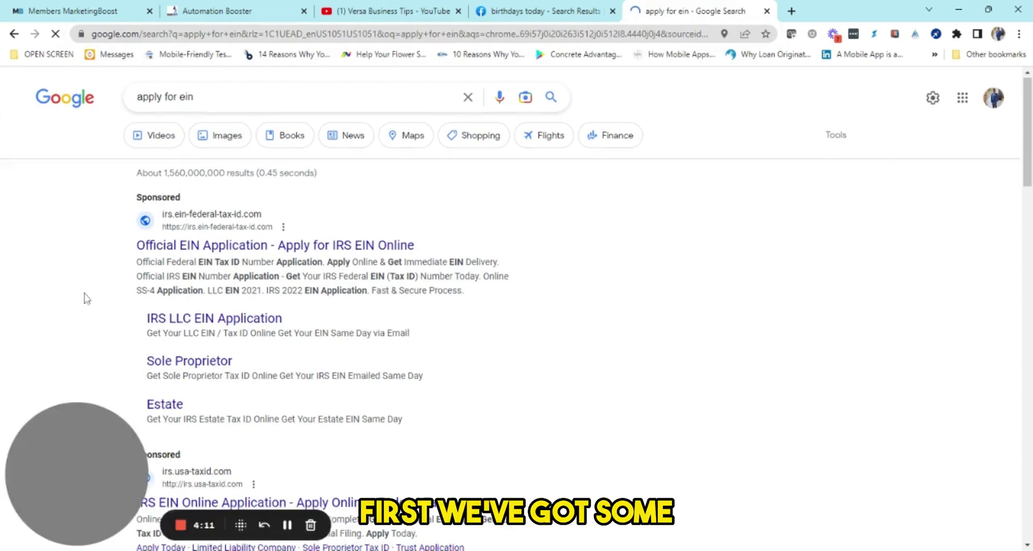
Step: Open the IRS.gov 'Apply for an EIN Online' result
scroll(87, 299, "down", 1)
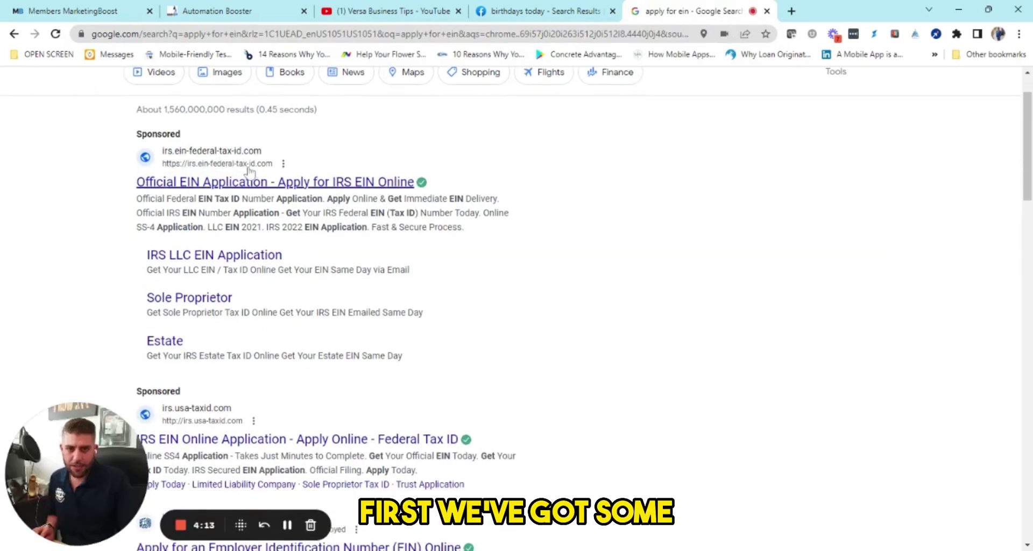
scroll(115, 264, "down", 5)
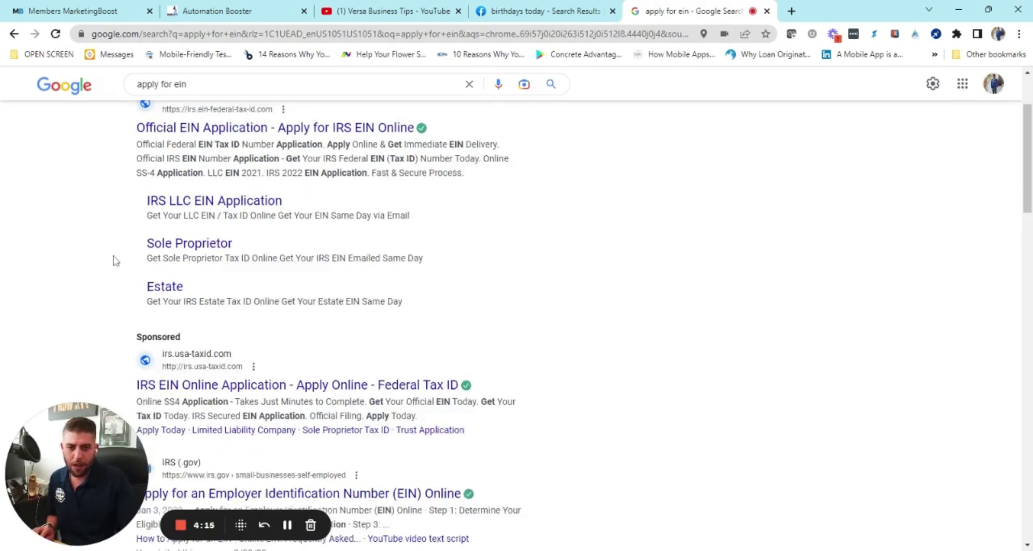
scroll(114, 265, "down", 1)
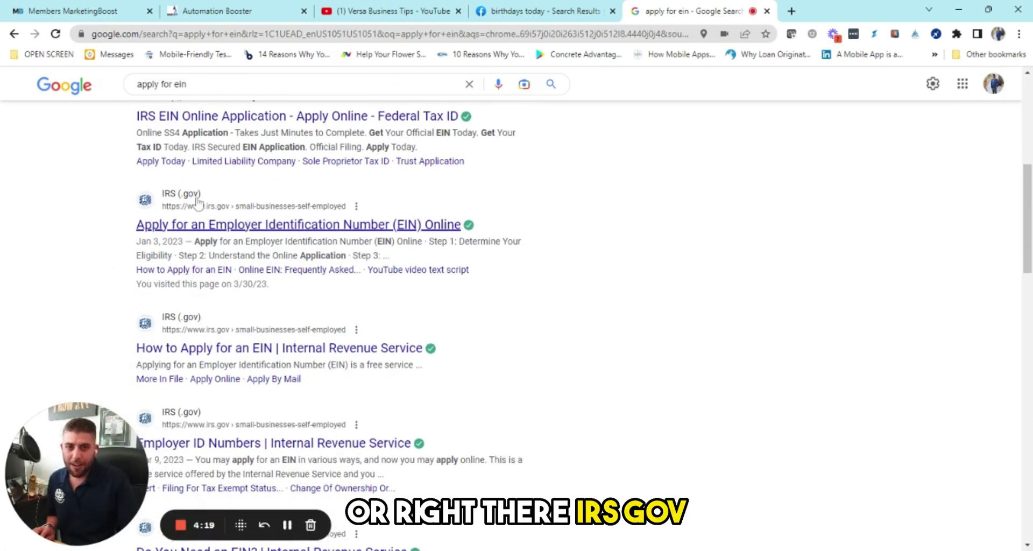
left_click(203, 230)
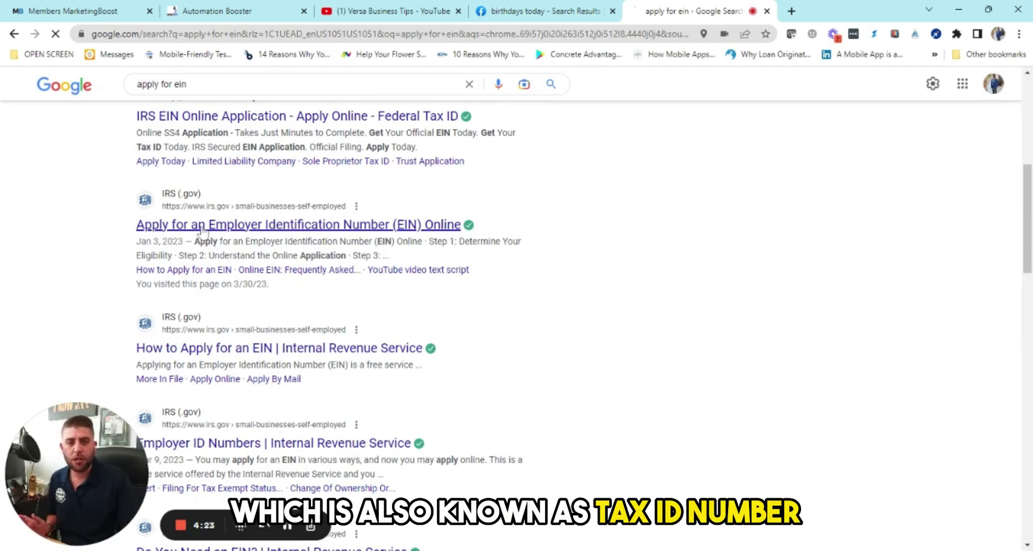
Step: Launch the IRS online EIN application, accepting the government-system warning
scroll(186, 284, "down", 3)
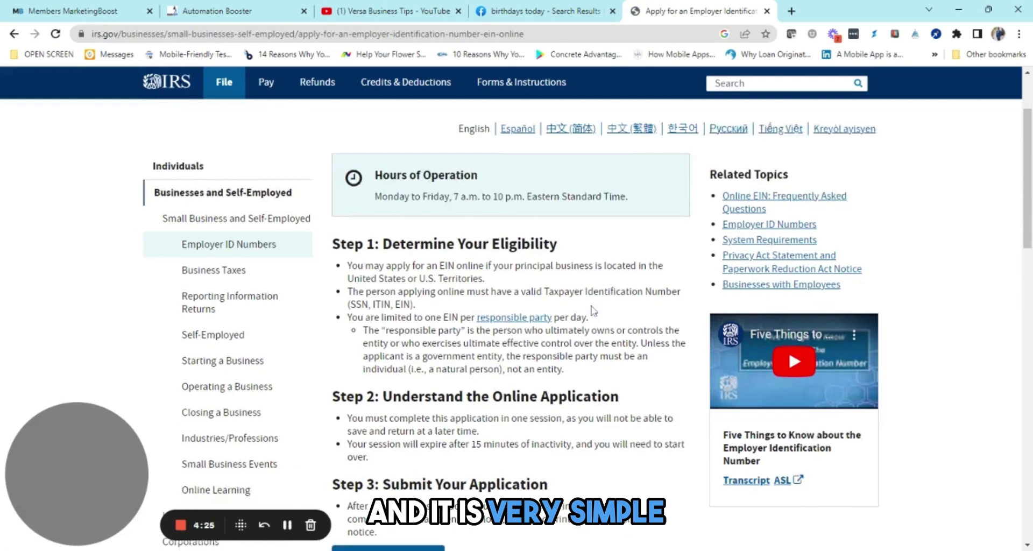
scroll(588, 325, "down", 5)
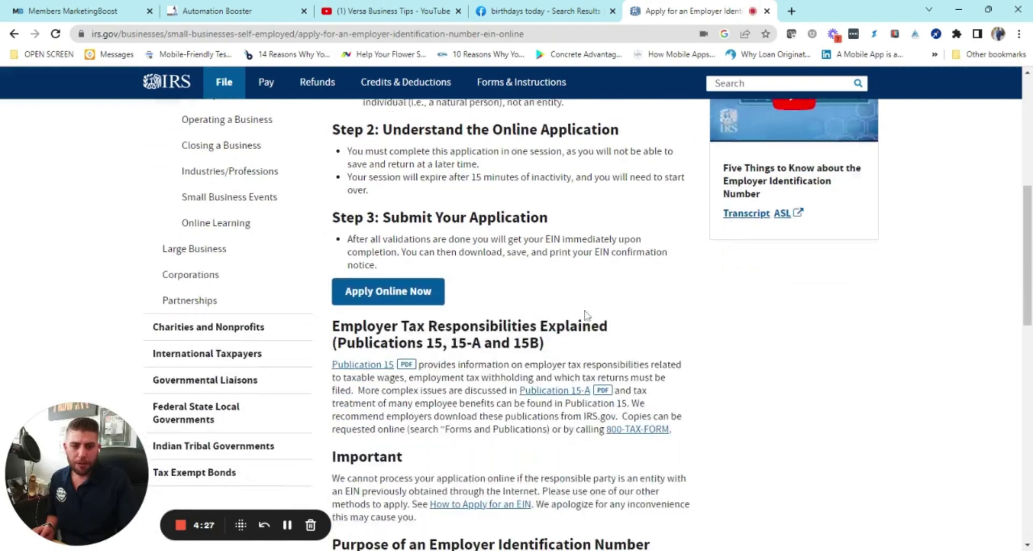
left_click(398, 282)
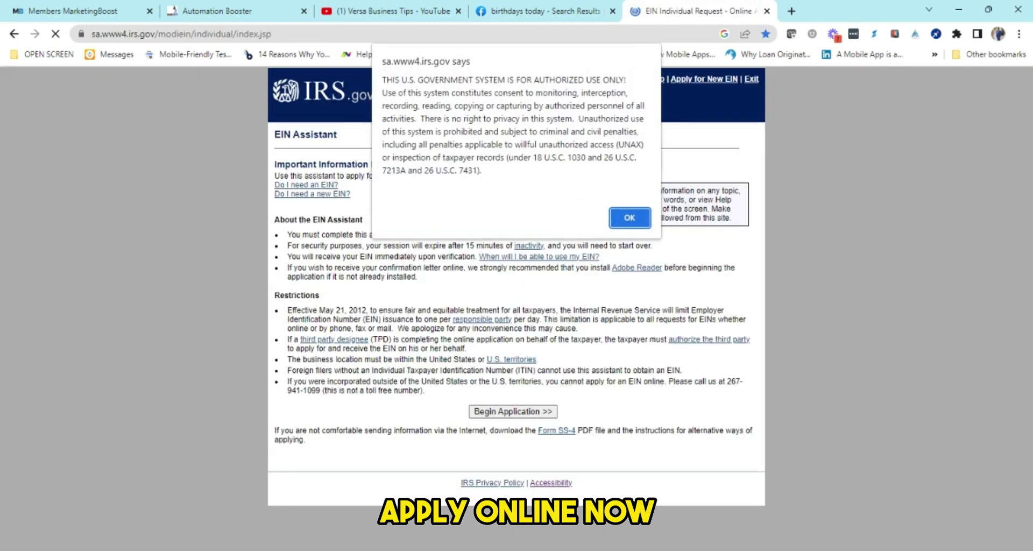
left_click(638, 217)
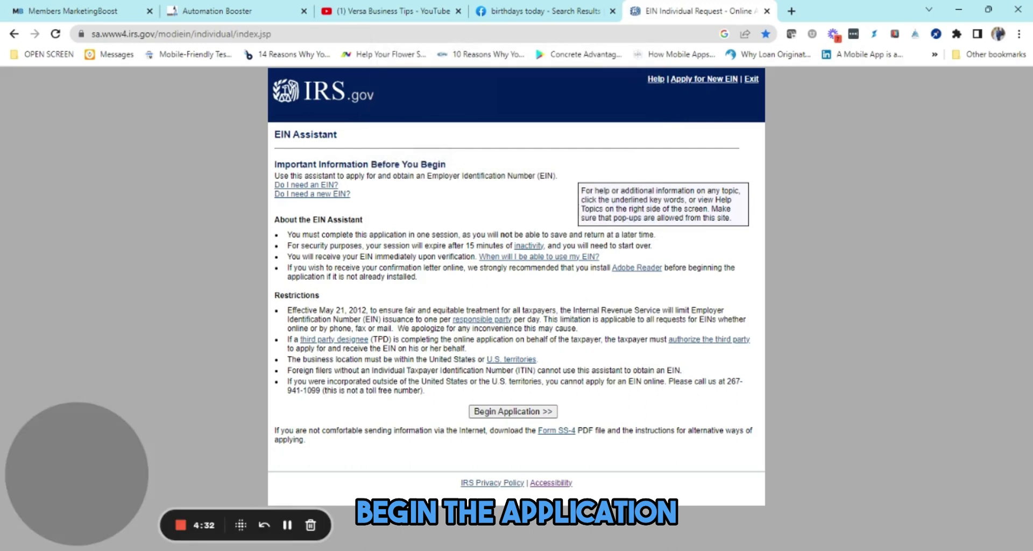
left_click(523, 412)
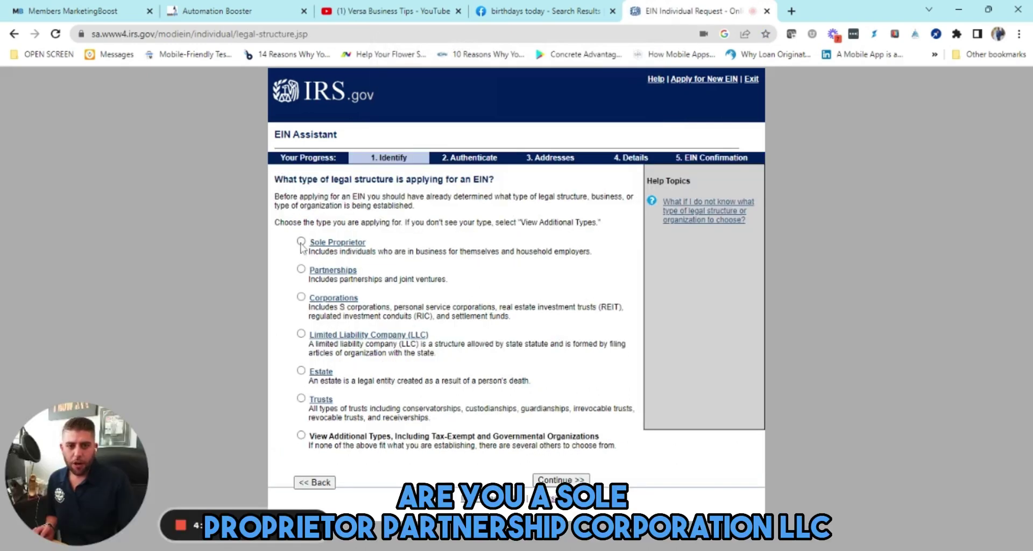
Step: Choose Limited Liability Company as the legal structure and confirm it
left_click(302, 334)
left_click(576, 480)
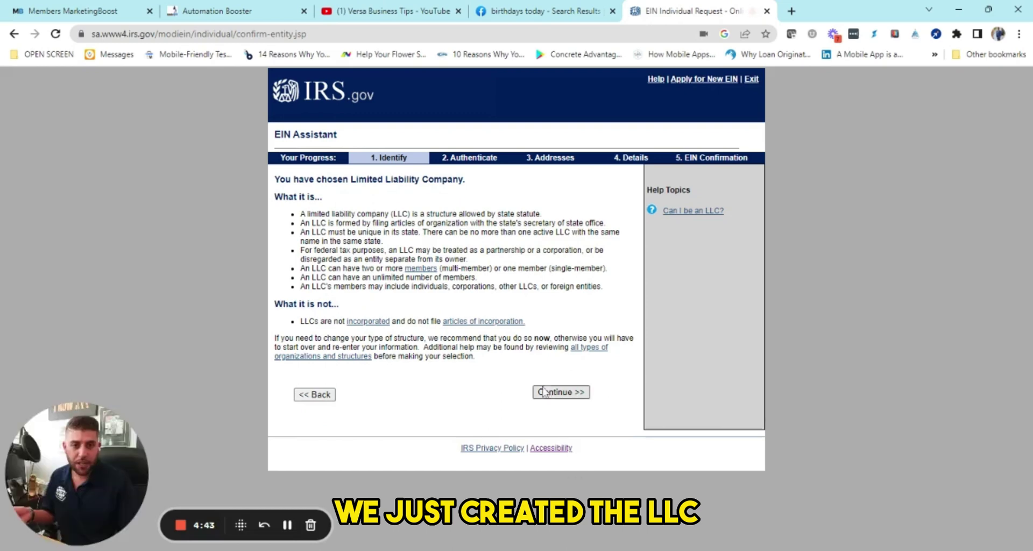
left_click(562, 393)
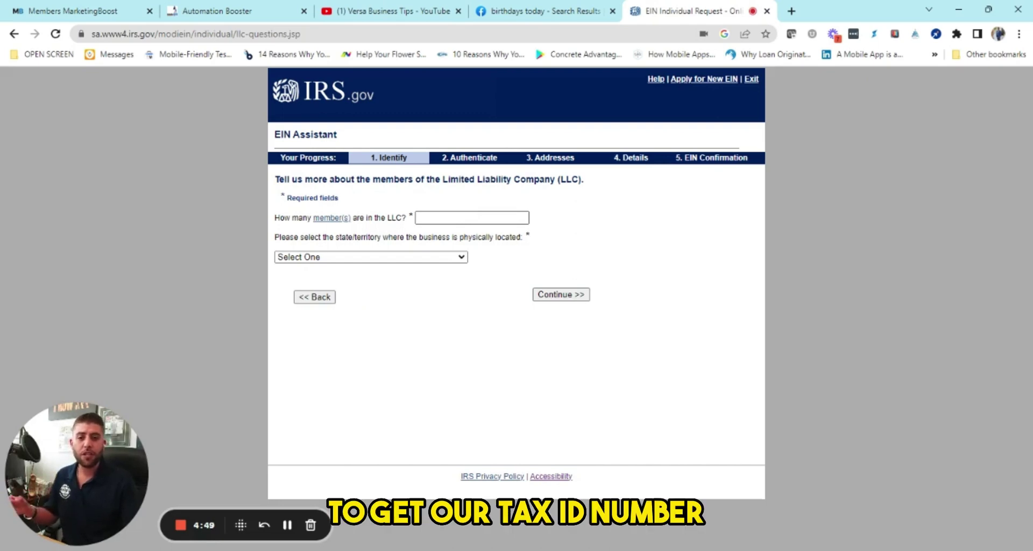
Step: Specify 1 member located in Maryland (MD) and 'Started a new business' as the reason
left_click(472, 218)
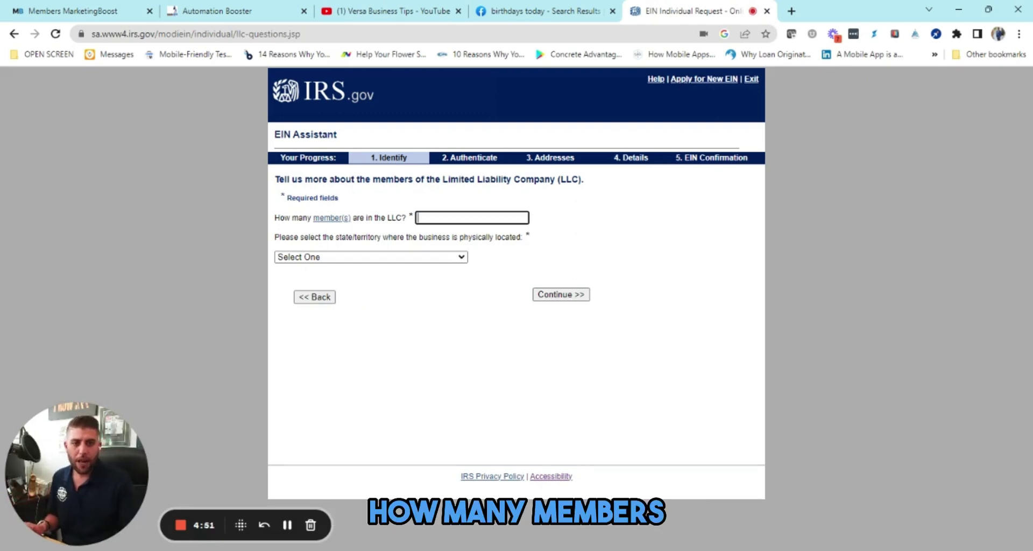
type("1")
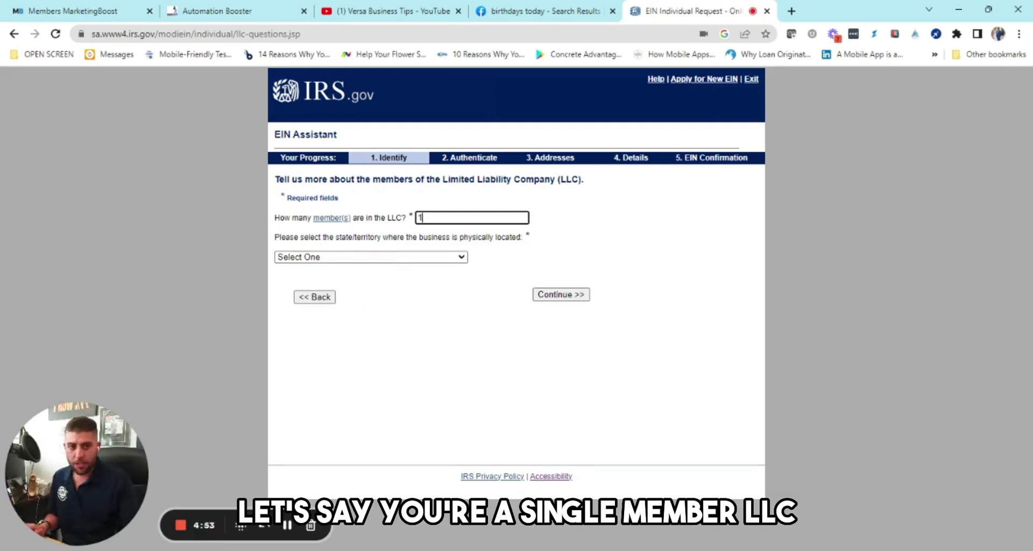
left_click(393, 254)
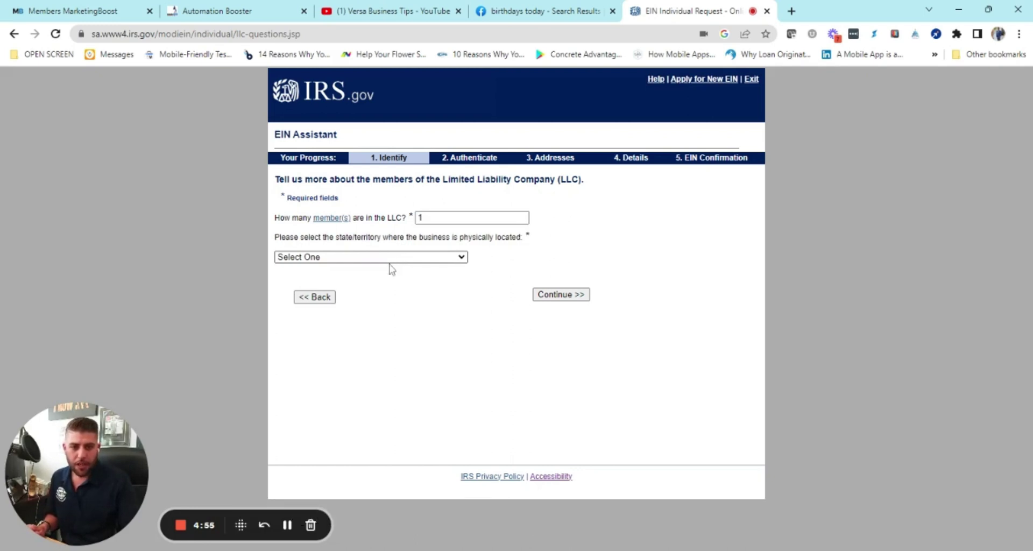
left_click(443, 335)
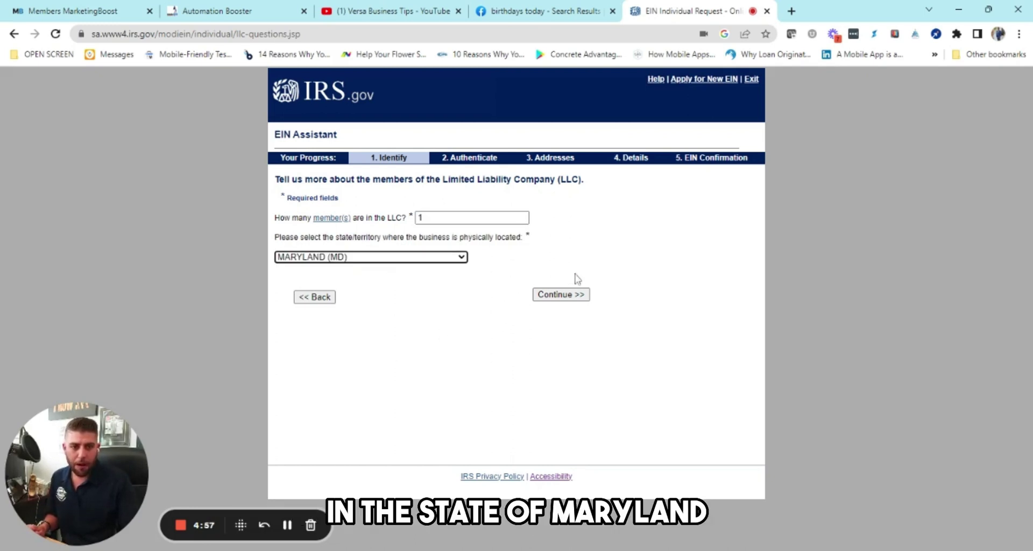
left_click(562, 295)
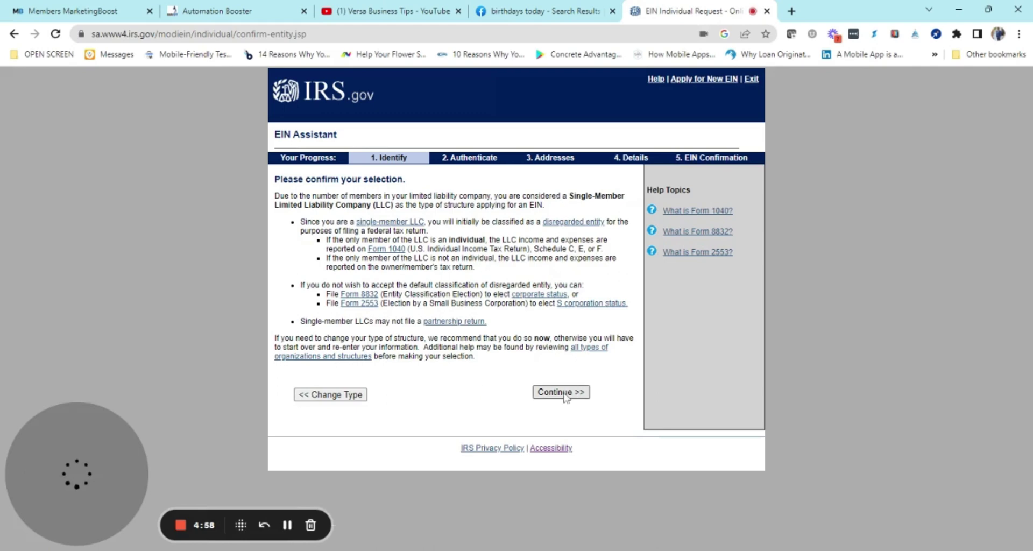
left_click(562, 392)
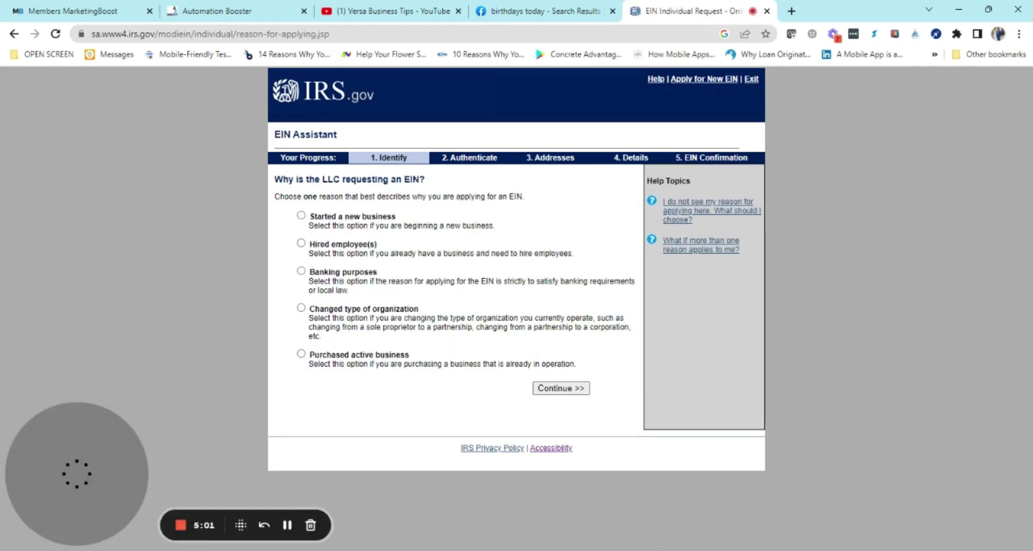
left_click(300, 215)
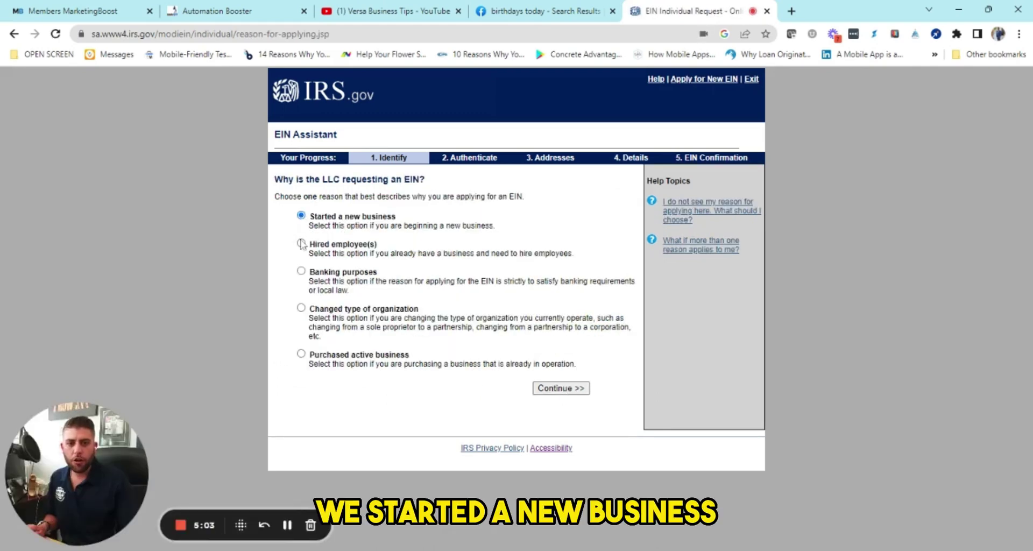
left_click(565, 387)
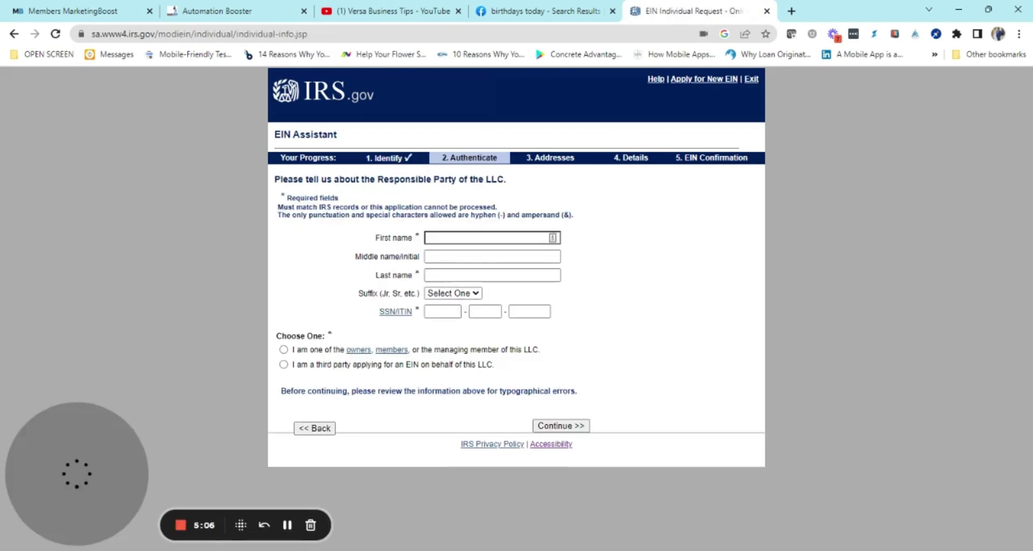
Step: Enter the responsible party's first name, last name and SSN as an owning member, then submit
key("Tab")
key("Tab")
key("Tab")
key("Tab")
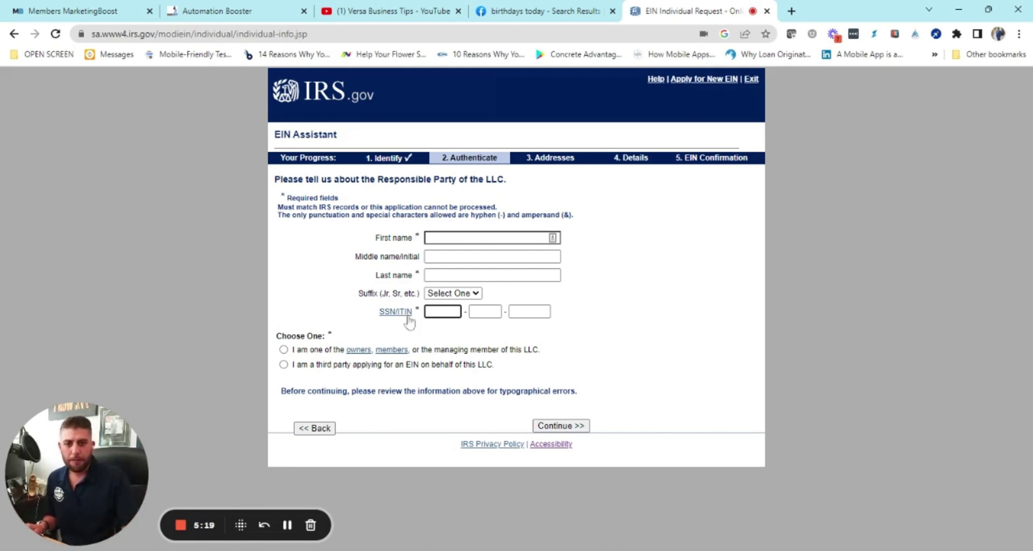
left_click(463, 238)
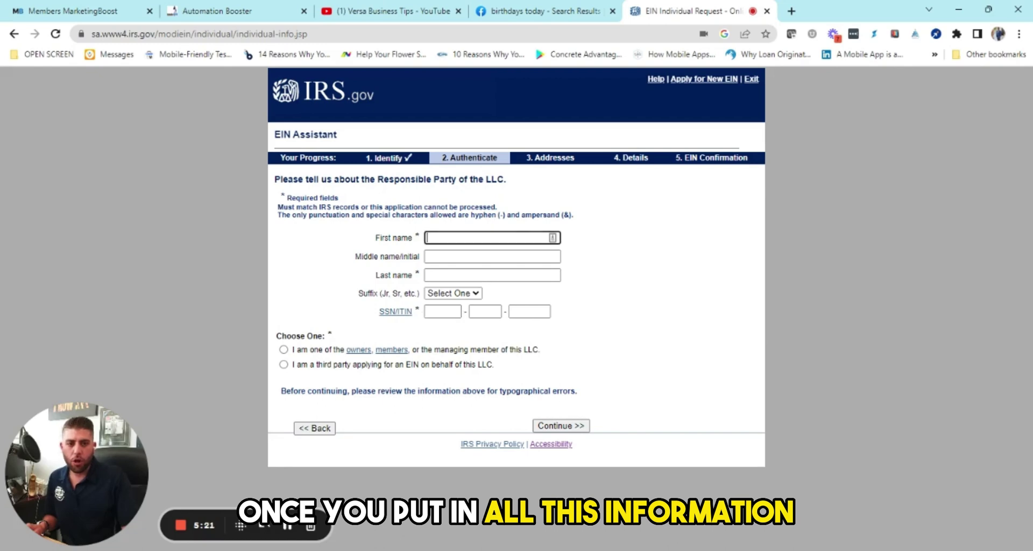
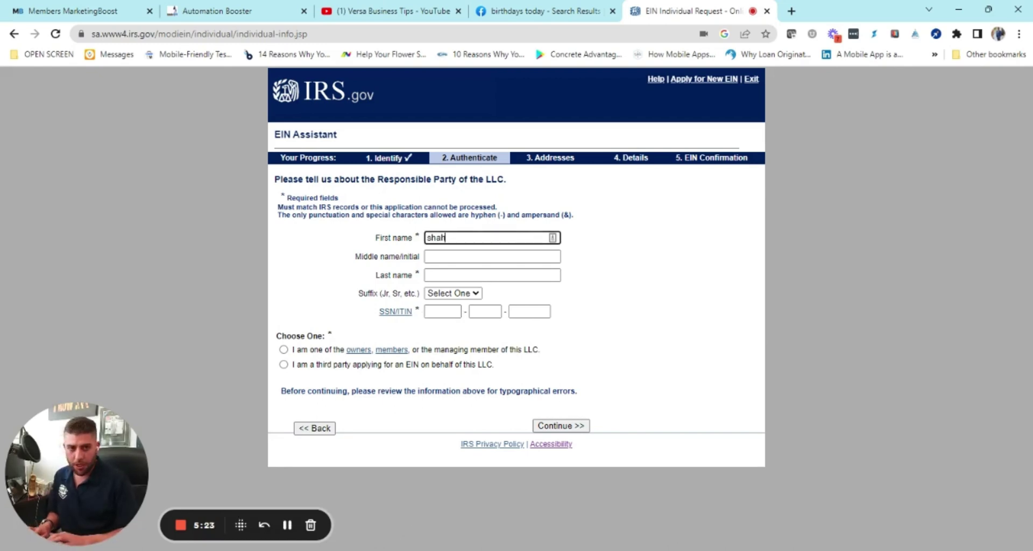
key("Tab")
key("Tab")
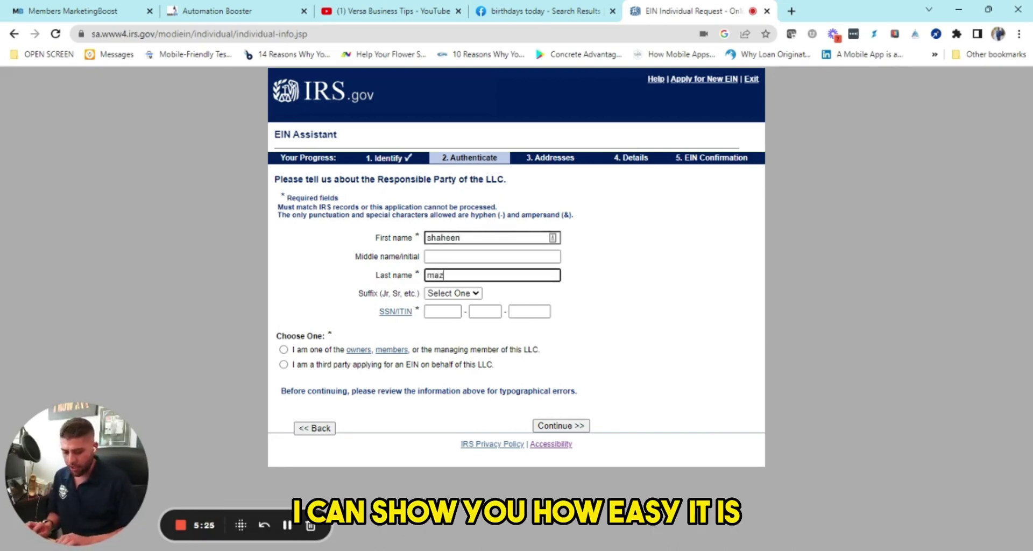
key("Tab")
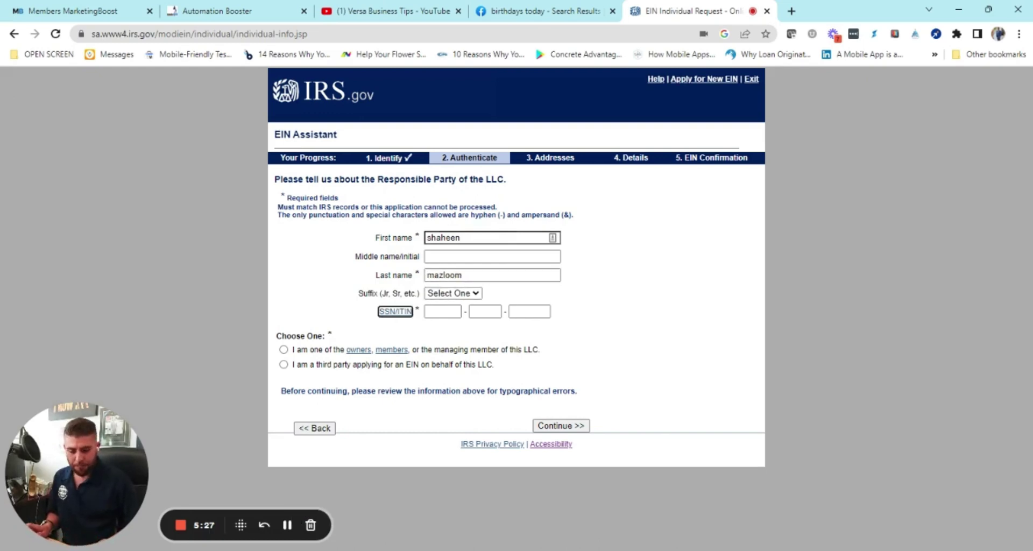
key("Tab")
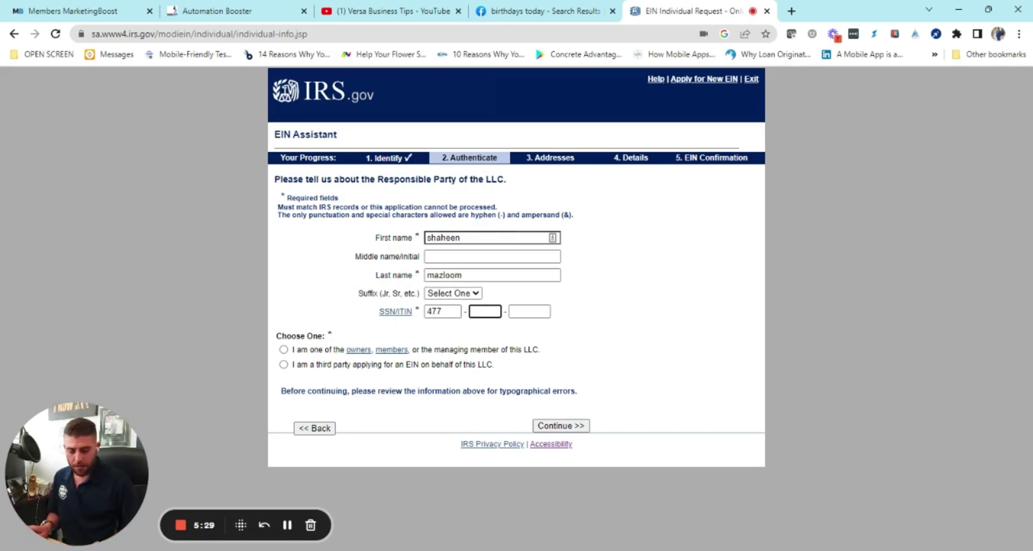
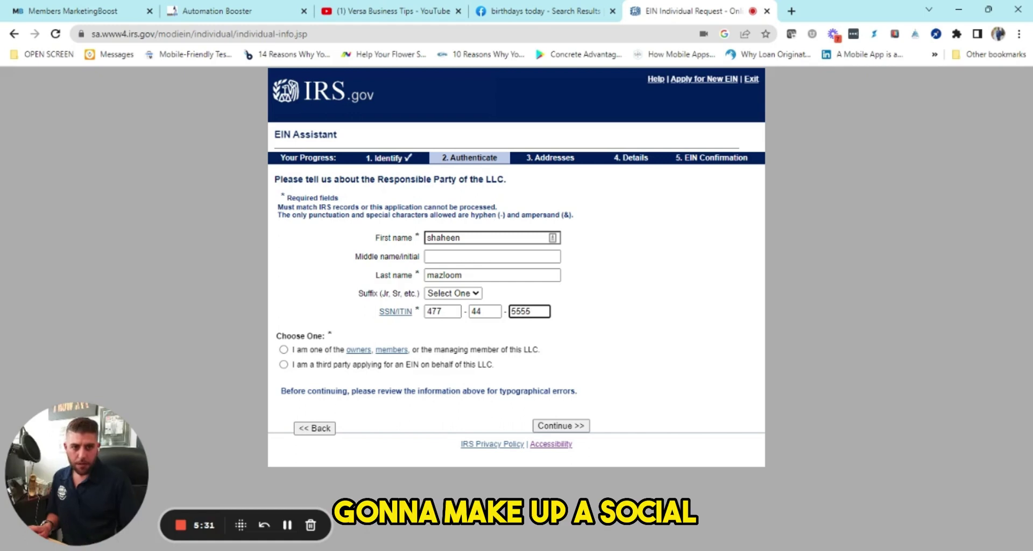
left_click(283, 349)
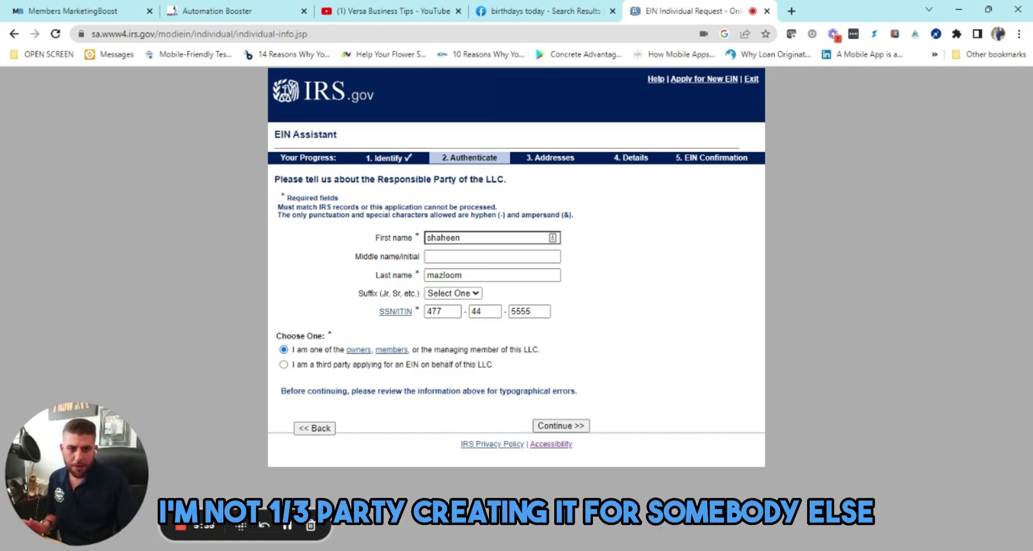
left_click(573, 426)
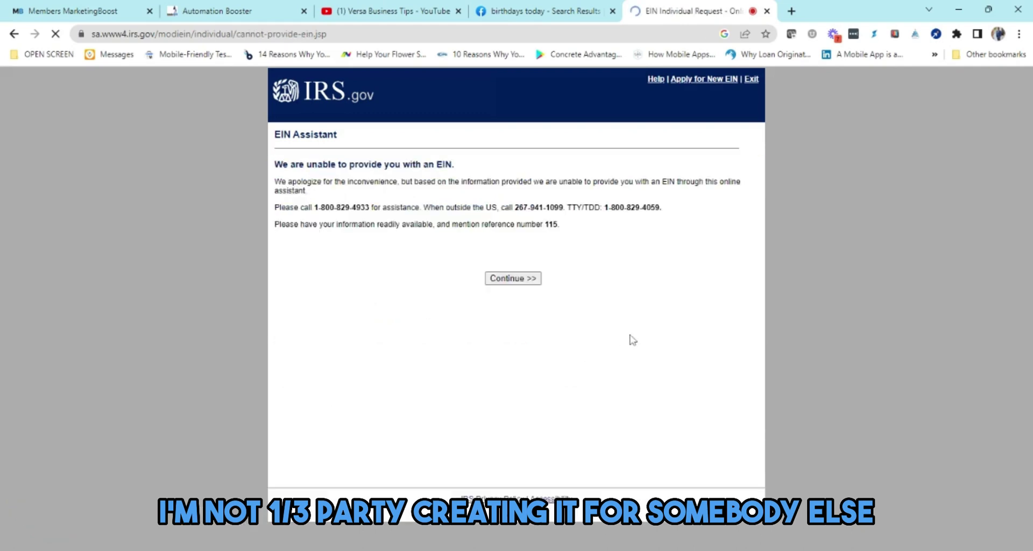
Step: Continue past the 'unable to provide an EIN' notice to end the session
left_click(526, 278)
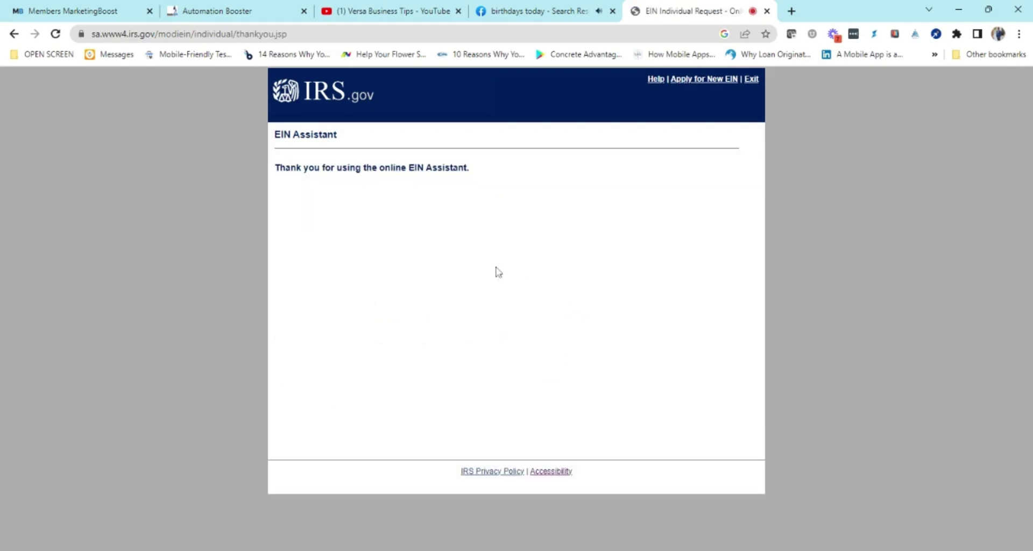